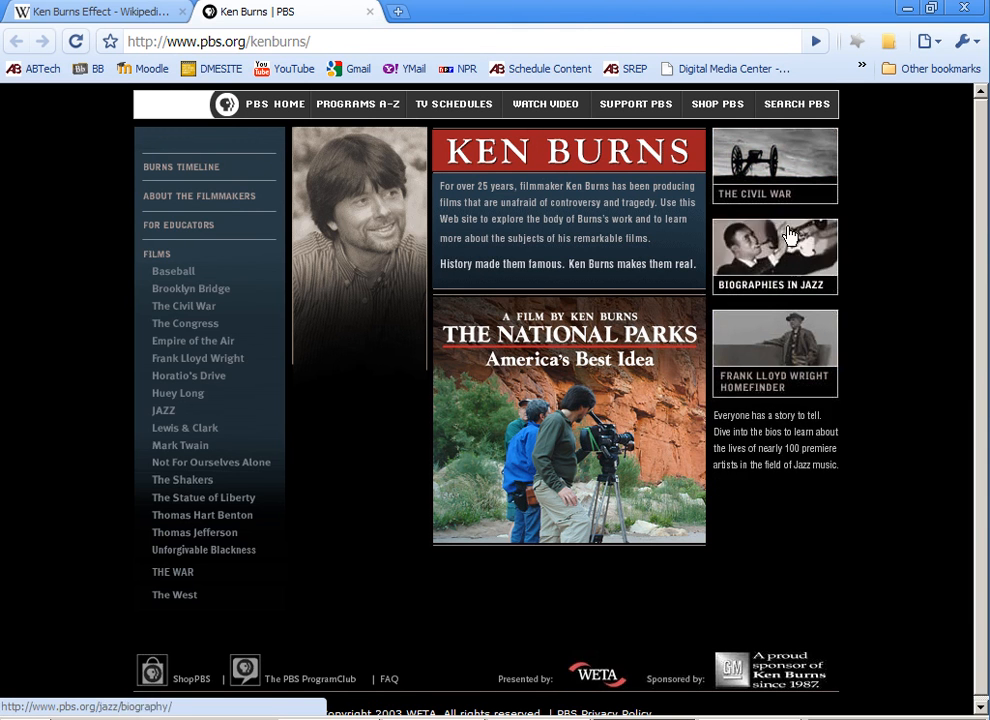
Open the Telling a Story section of the PBS Civil War site and play part of its sample video
left_click(771, 157)
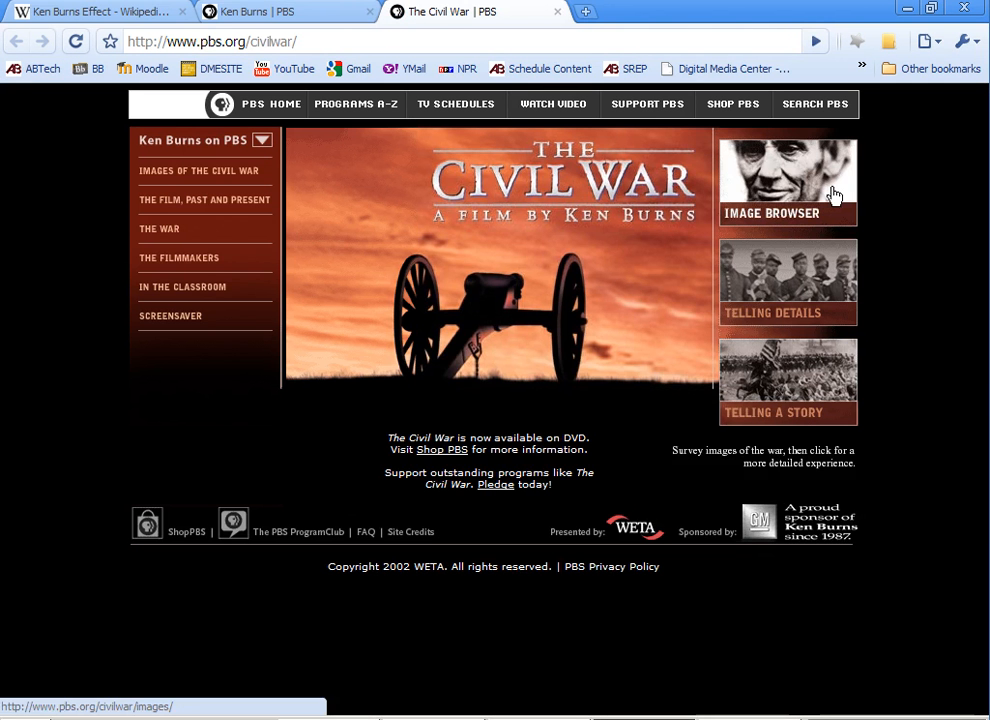
left_click(804, 367)
scroll(803, 367, "down", 5)
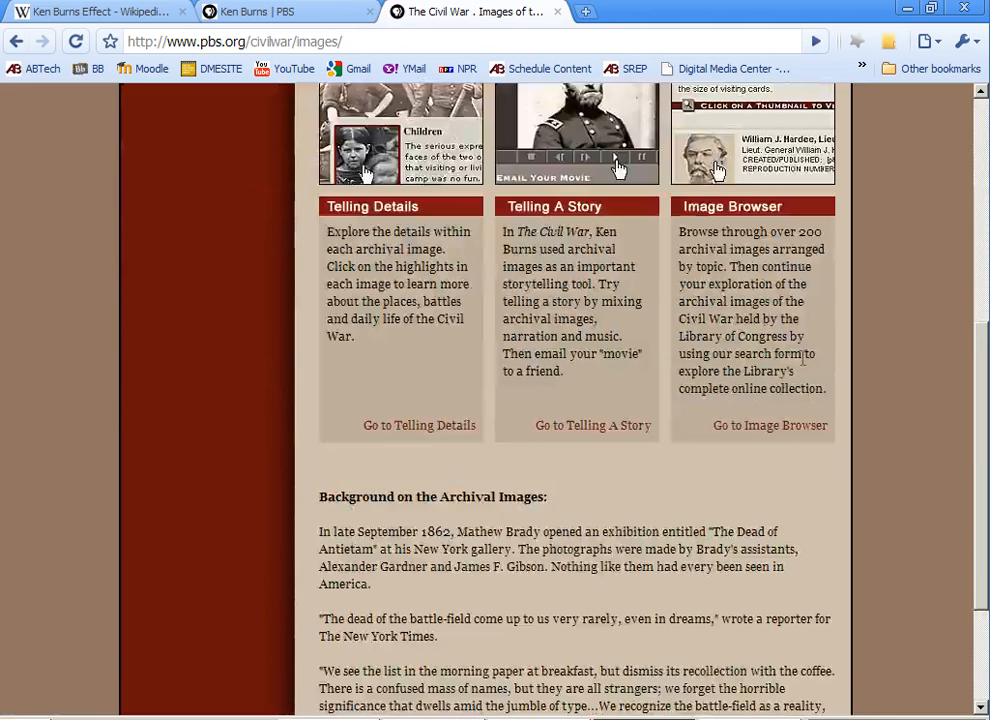
scroll(522, 172, "up", 2)
left_click(522, 172)
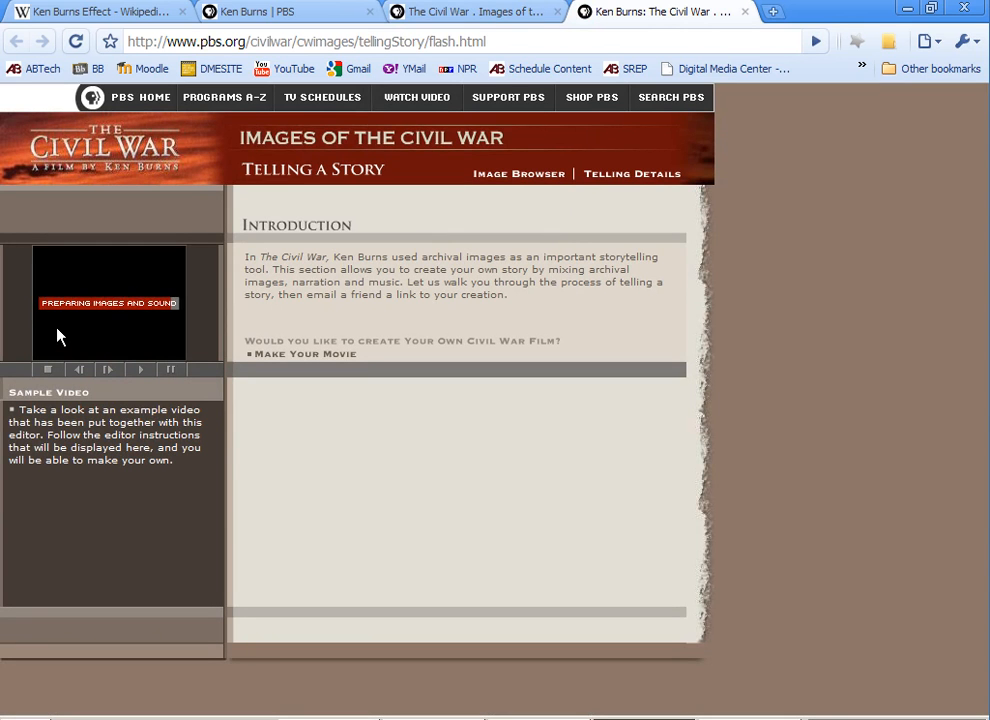
left_click(143, 370)
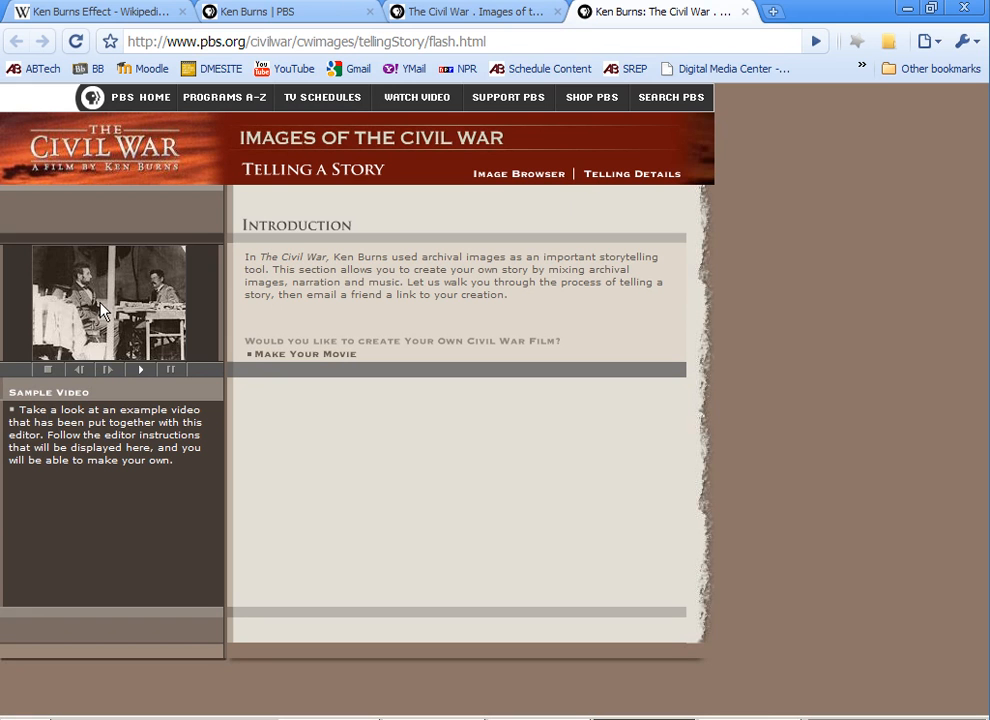
left_click(49, 370)
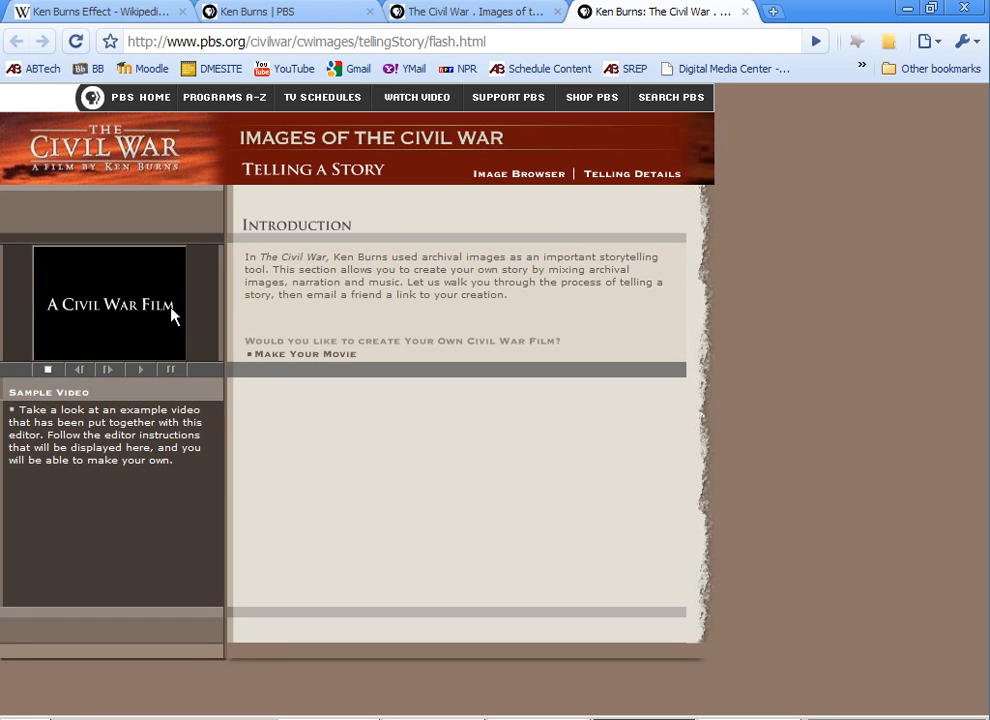
Switch to the Wikipedia article on the Ken Burns Effect, open its demonstration video's file page, and watch the video, pausing it near the end
left_click(335, 16)
left_click(60, 16)
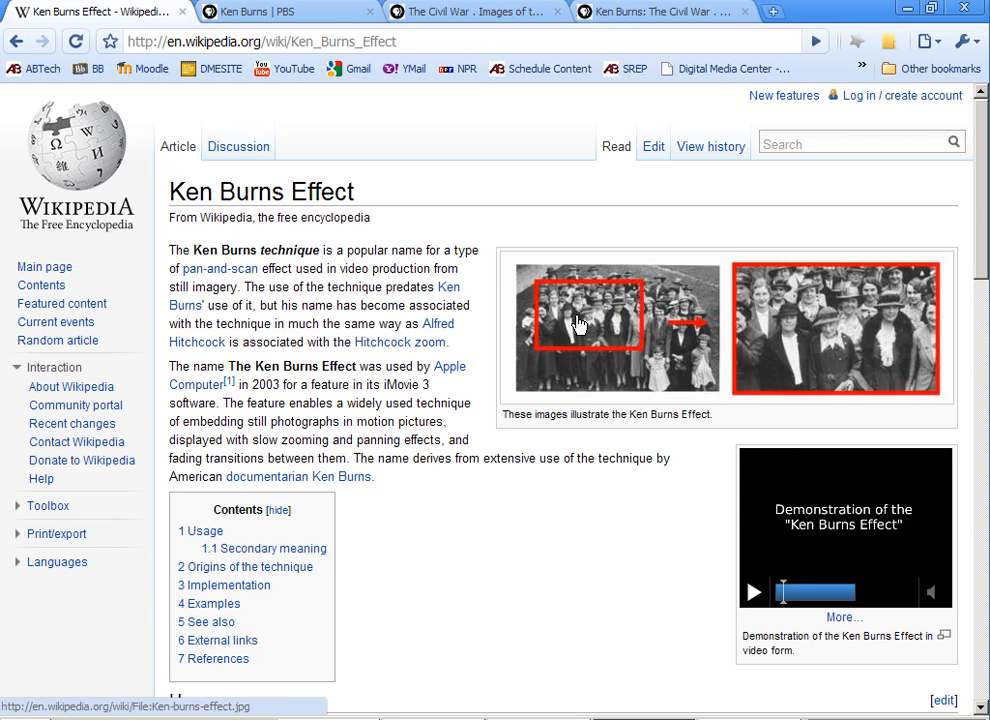
left_click(753, 592)
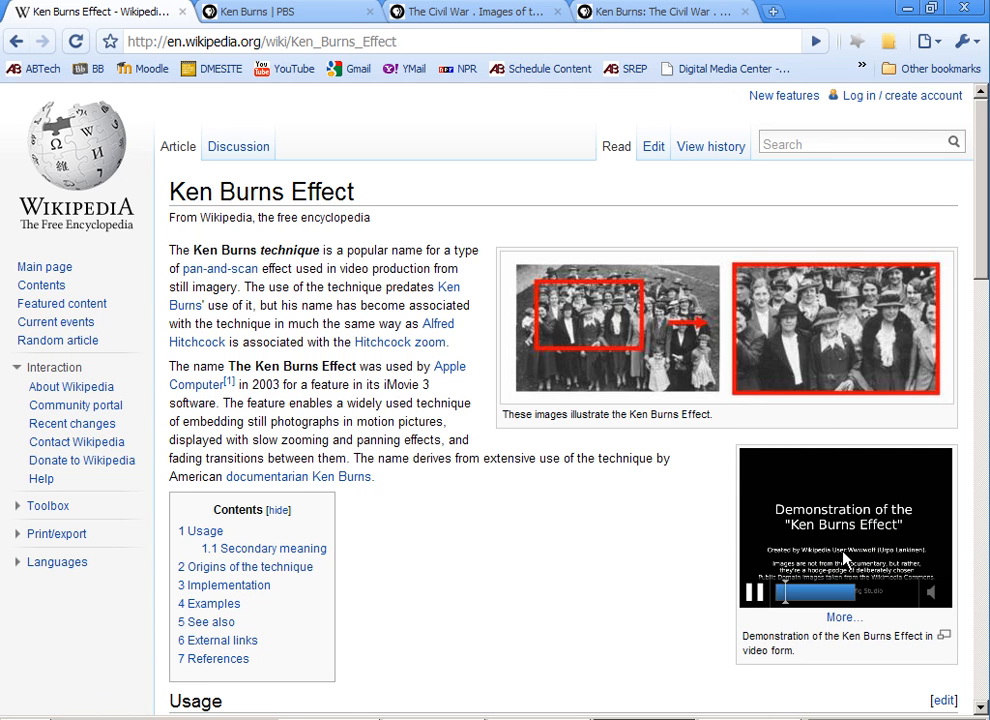
left_click(942, 638)
scroll(641, 568, "down", 2)
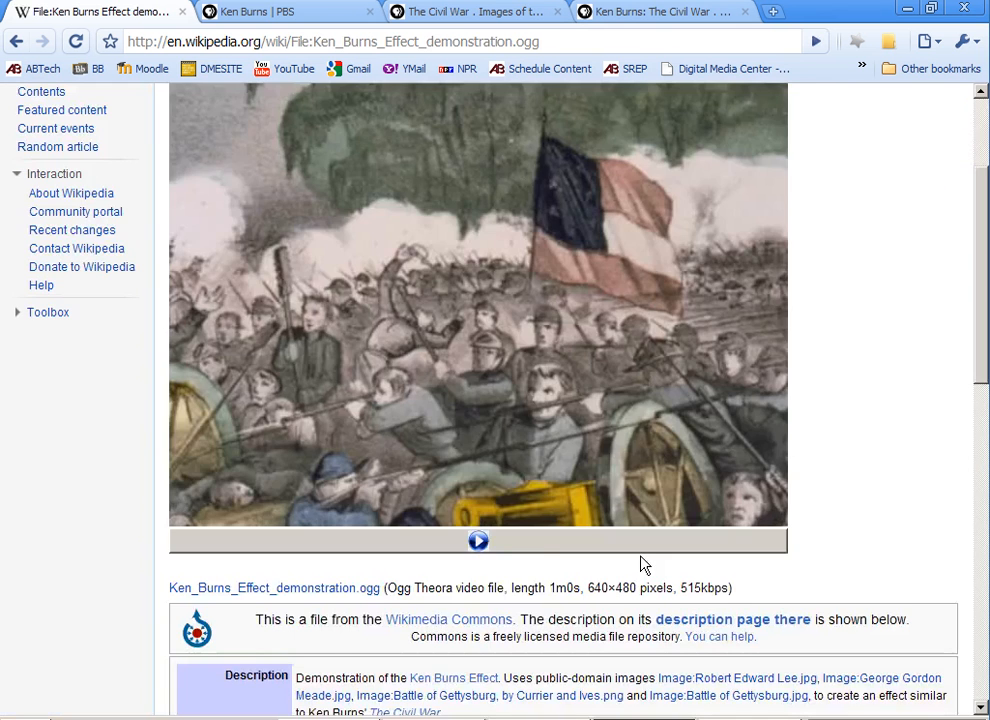
left_click(478, 540)
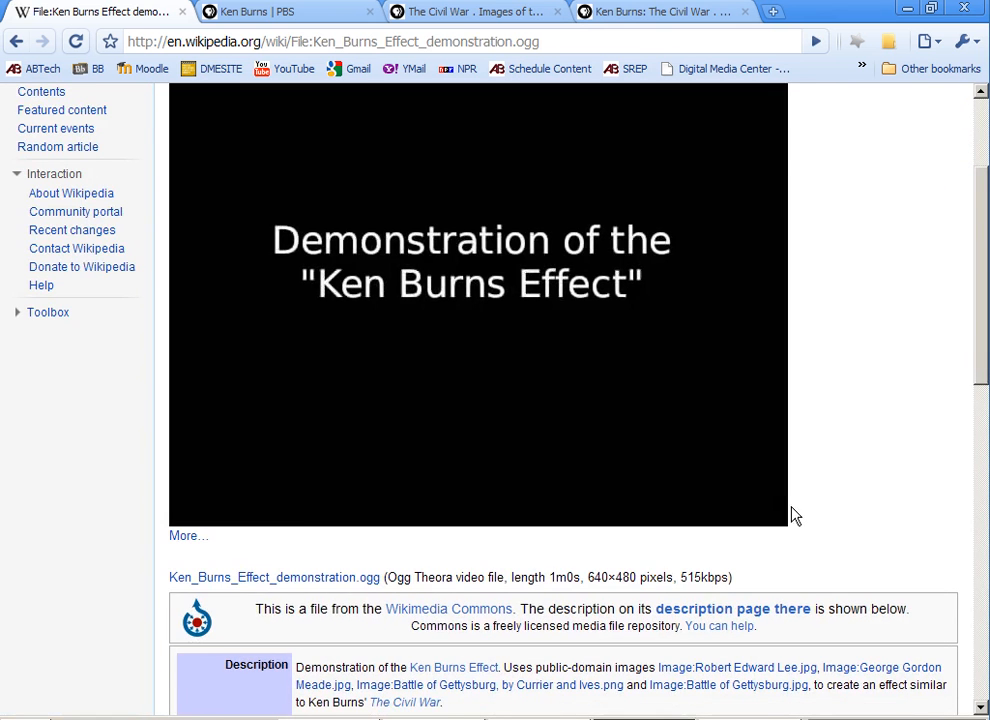
scroll(810, 517, "up", 1)
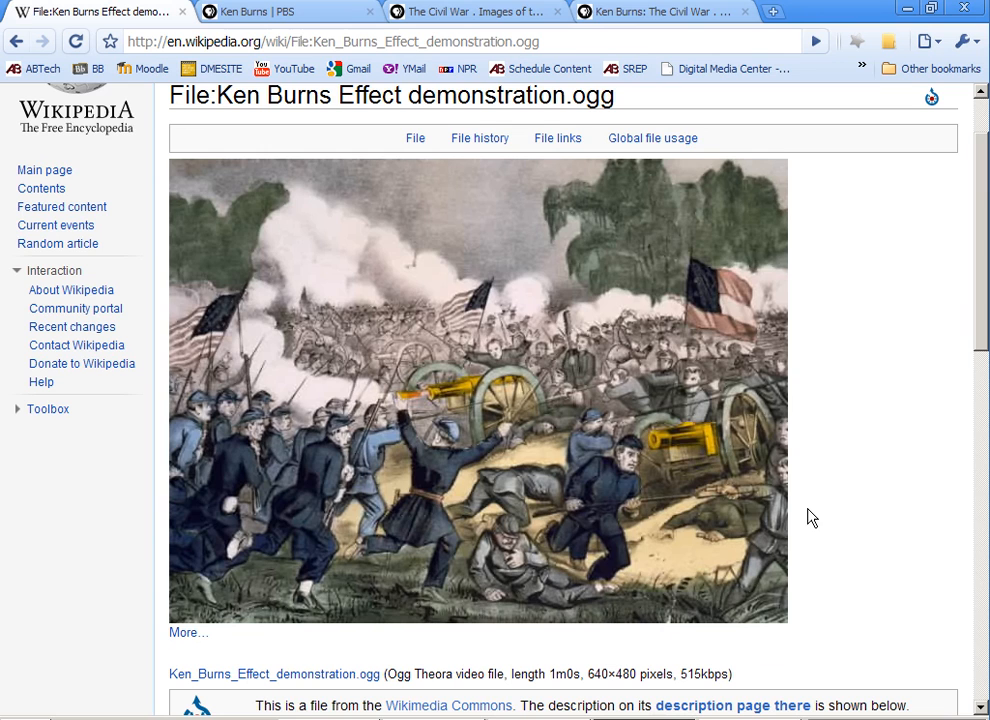
mouse_move(479, 377)
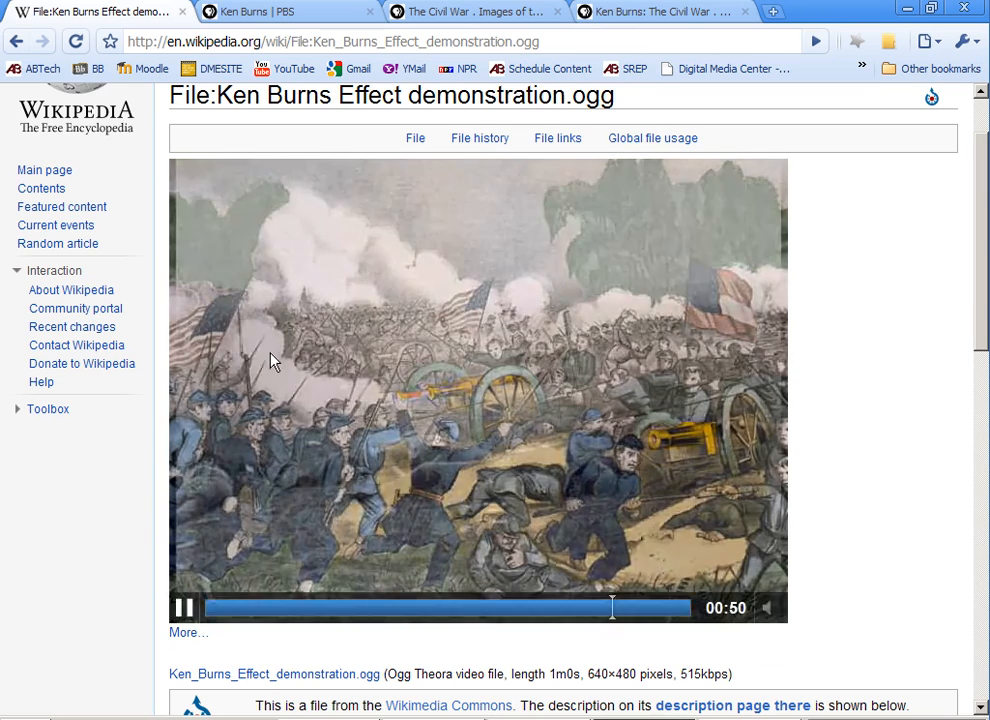
left_click(184, 609)
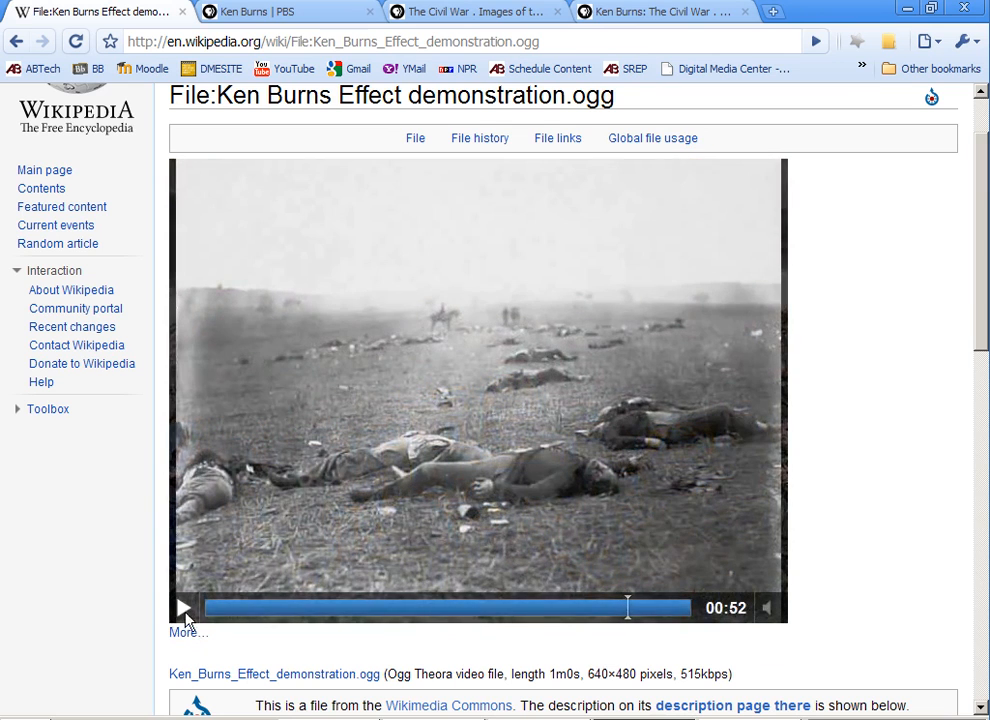
Switch to Adobe Premiere Pro, select the Taj Mahal picture in the Program monitor, and slightly widen the project area
left_click(907, 9)
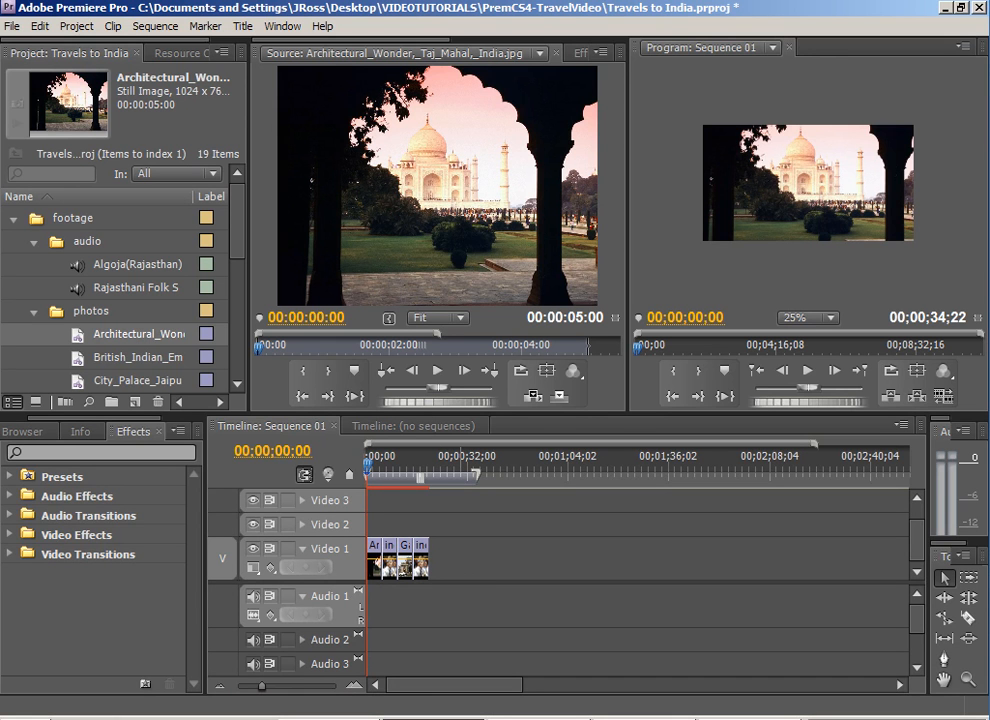
double_click(783, 190)
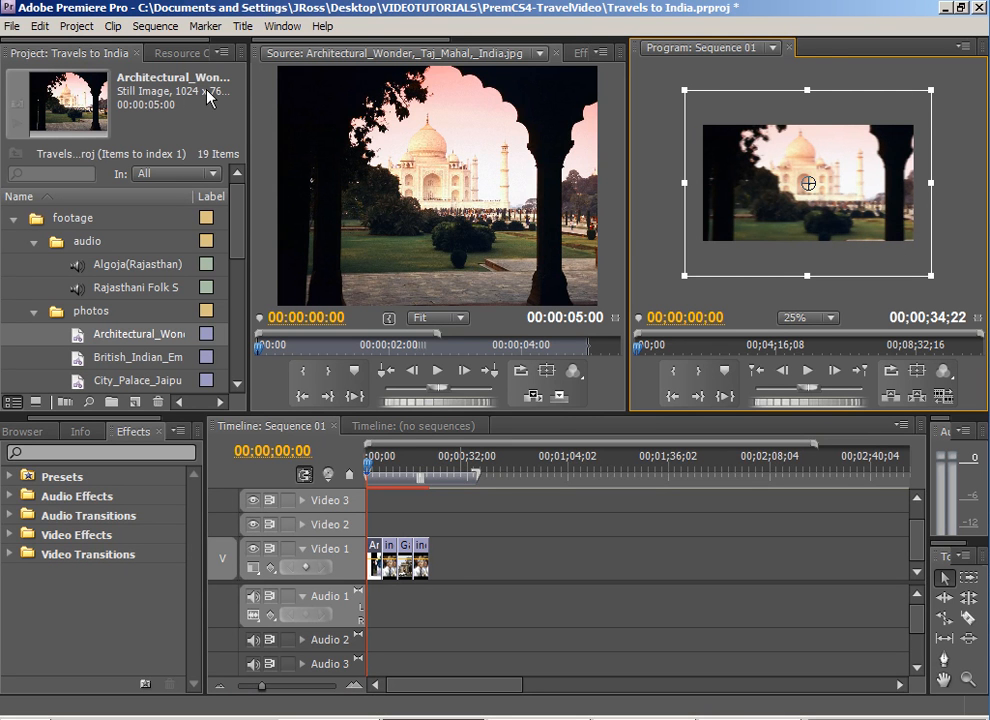
left_click_drag(250, 100, 265, 99)
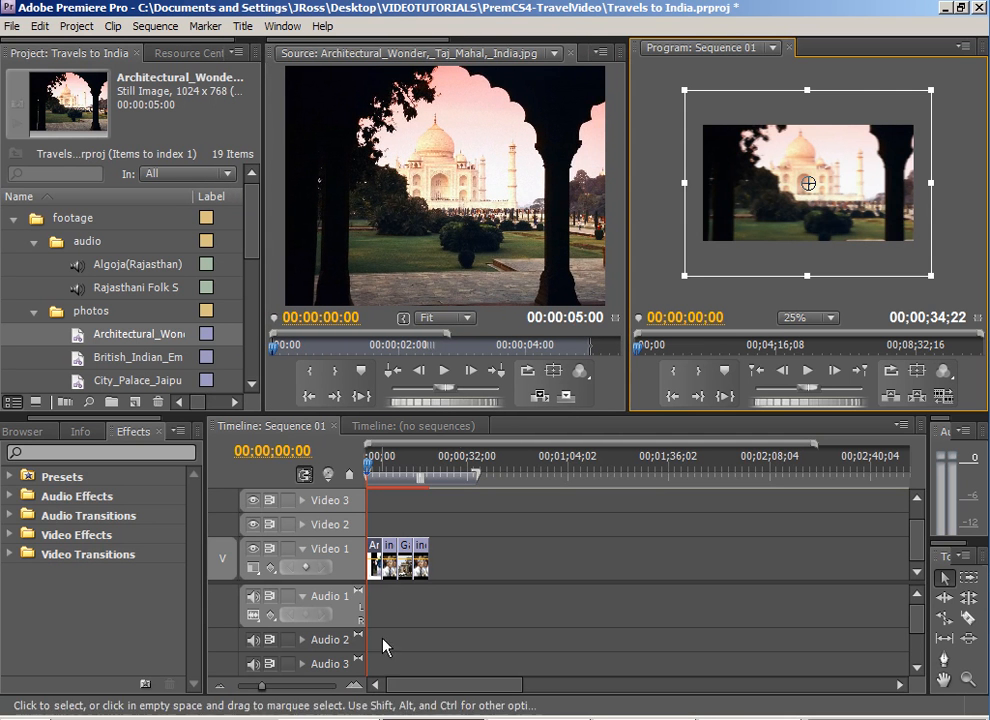
Move the playhead to 00;00;07;02 and open the india-boys-laughing.jpg clip from the sequence in the Source monitor
left_click(393, 506)
left_click(391, 470)
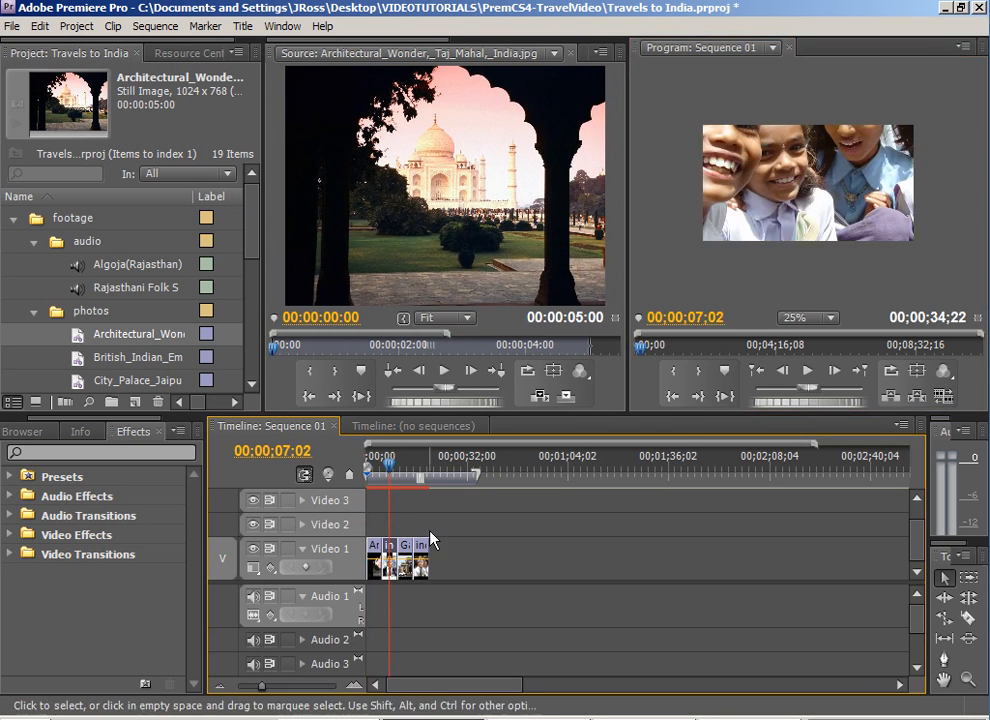
left_click(799, 197)
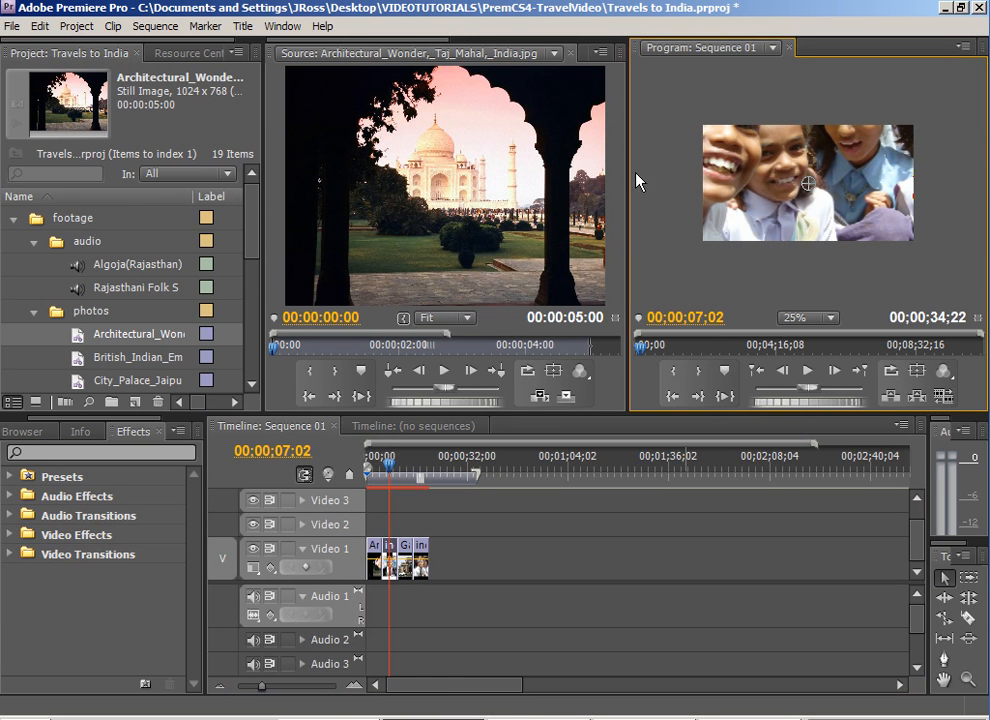
left_click(398, 565)
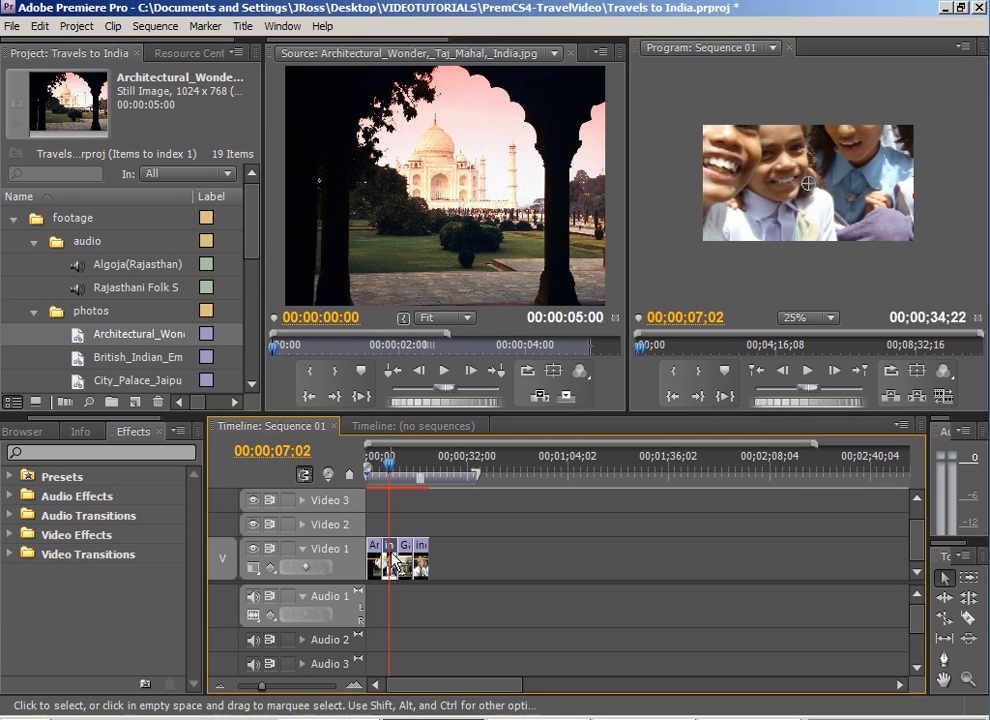
double_click(398, 565)
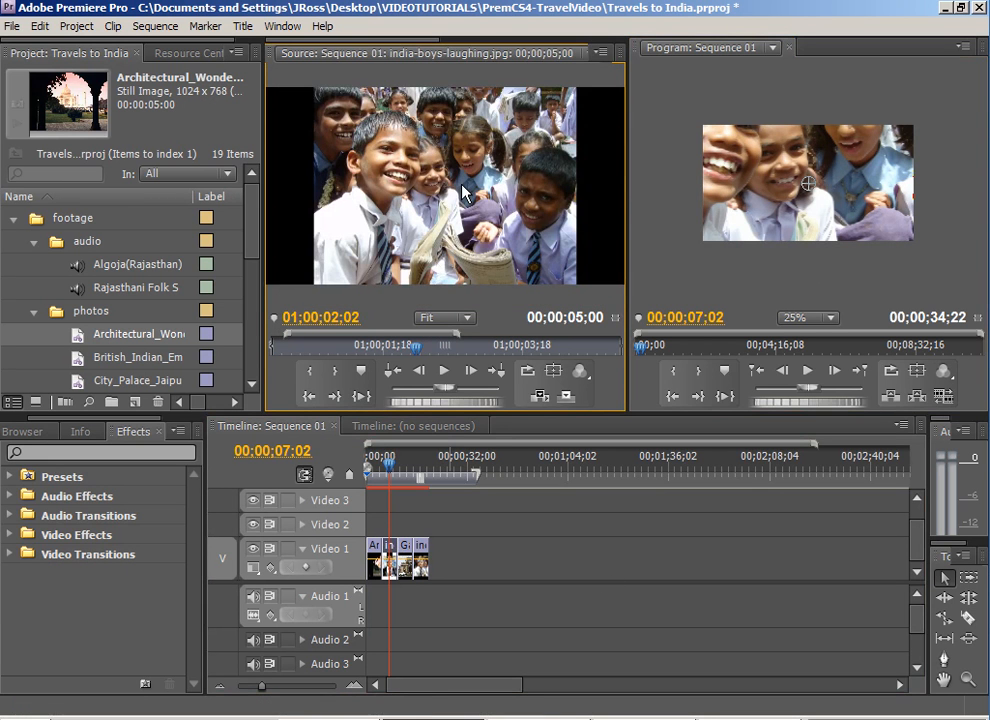
Show the Effect Controls for india-boys-laughing.jpg and expand its Motion settings
left_click(600, 52)
left_click(560, 80)
left_click_drag(630, 121, 668, 121)
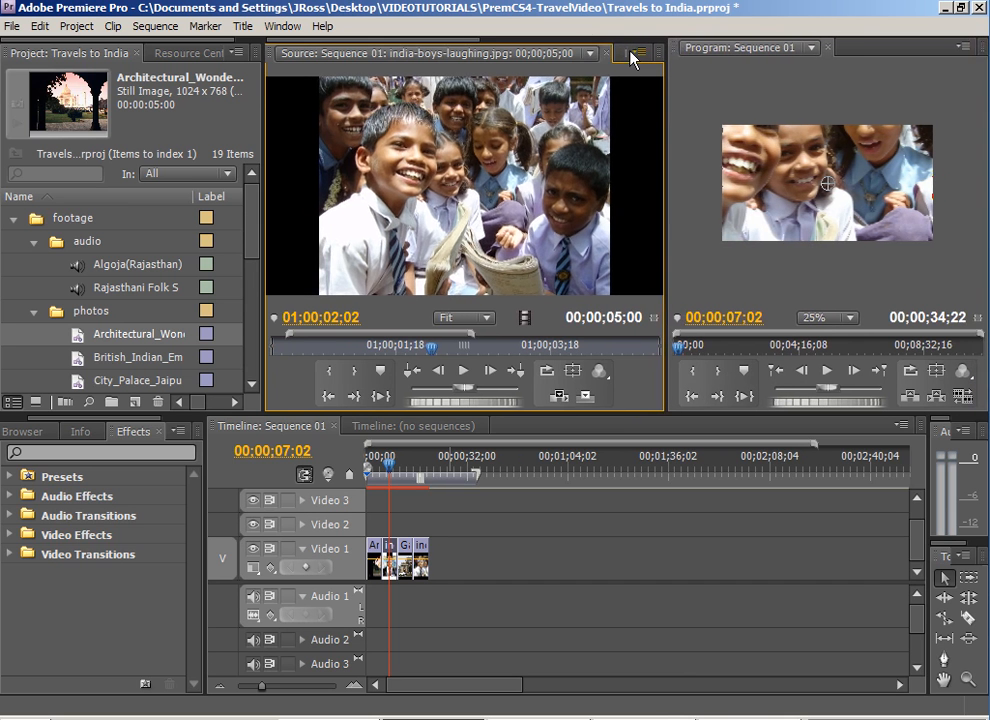
left_click(627, 53)
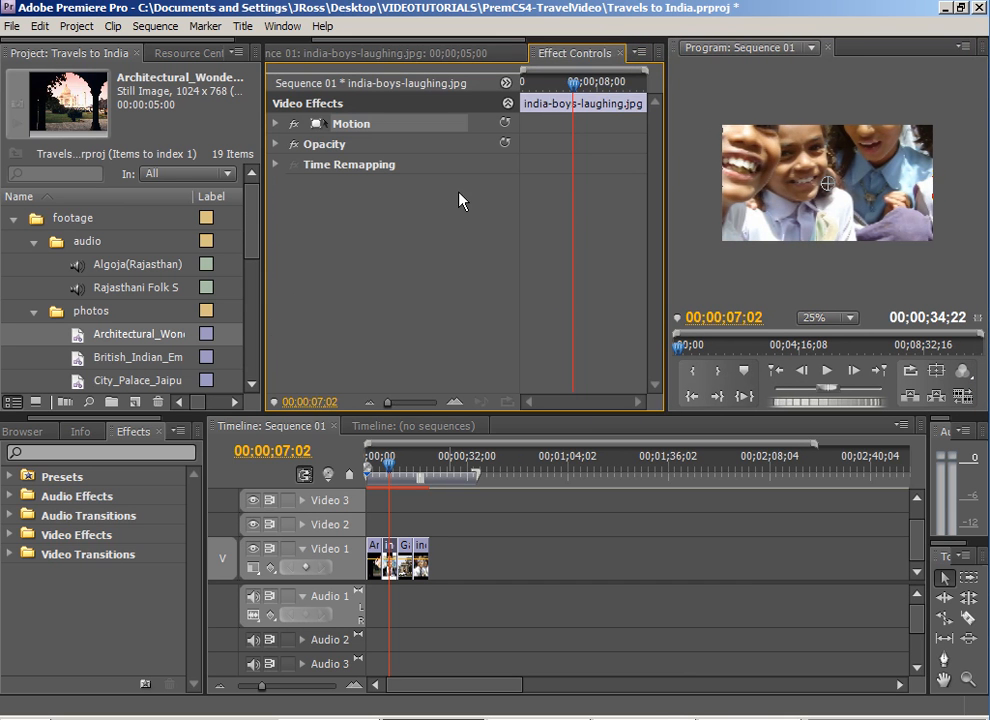
left_click_drag(664, 138, 521, 137)
left_click(276, 124)
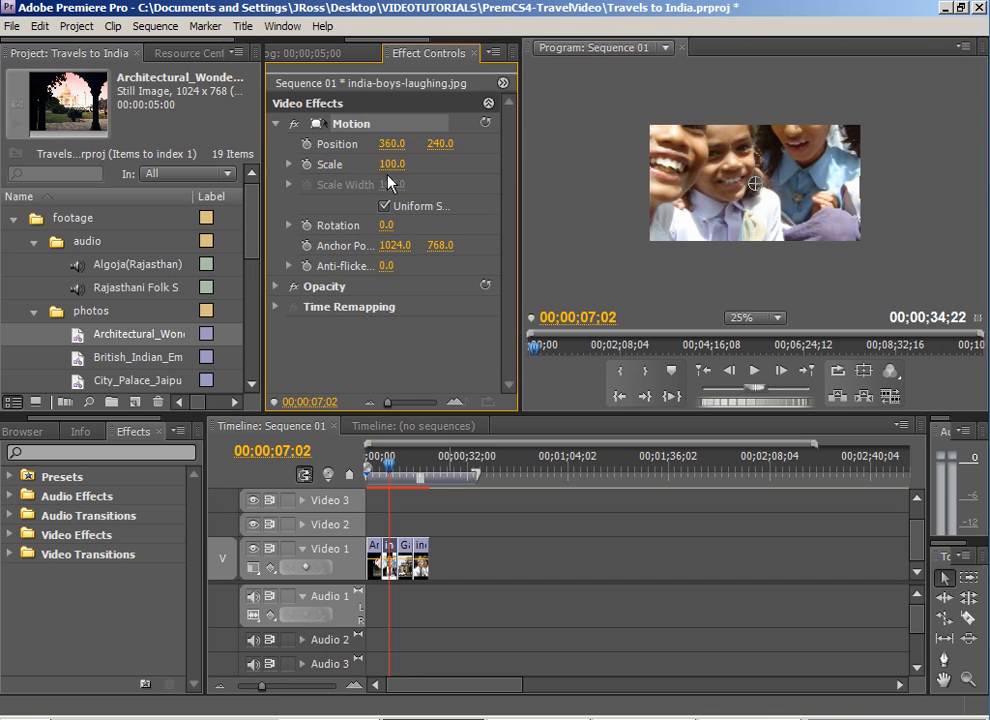
Try enlarging the india-boys-laughing.jpg clip through increasing scale values such as 126 and 176
left_click_drag(401, 166, 455, 168)
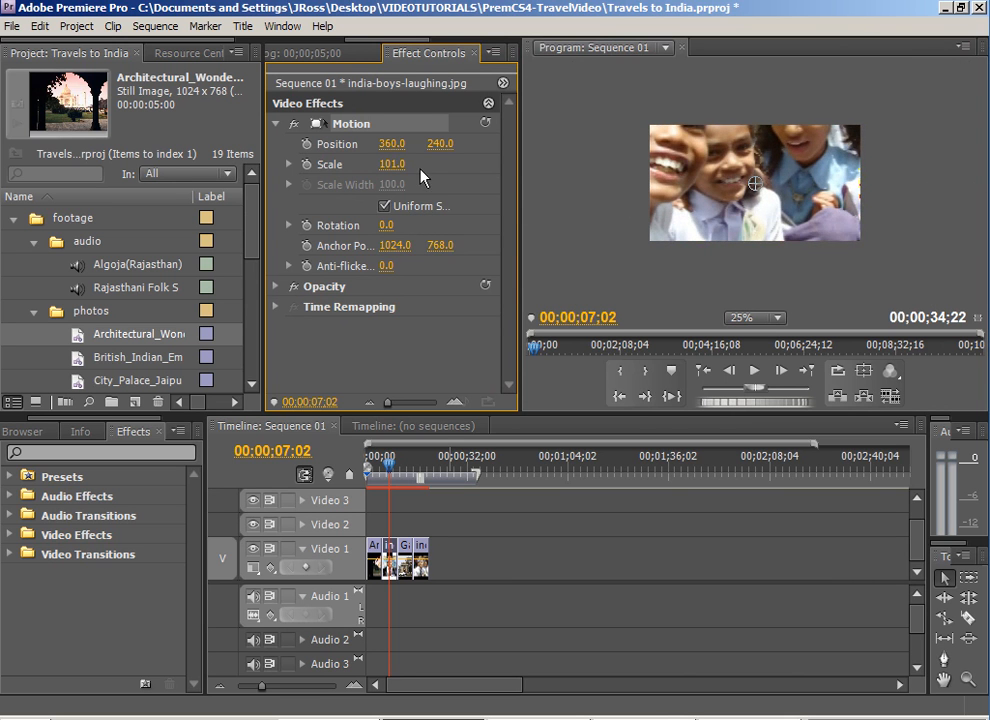
left_click_drag(394, 163, 364, 172)
left_click_drag(415, 170, 452, 170)
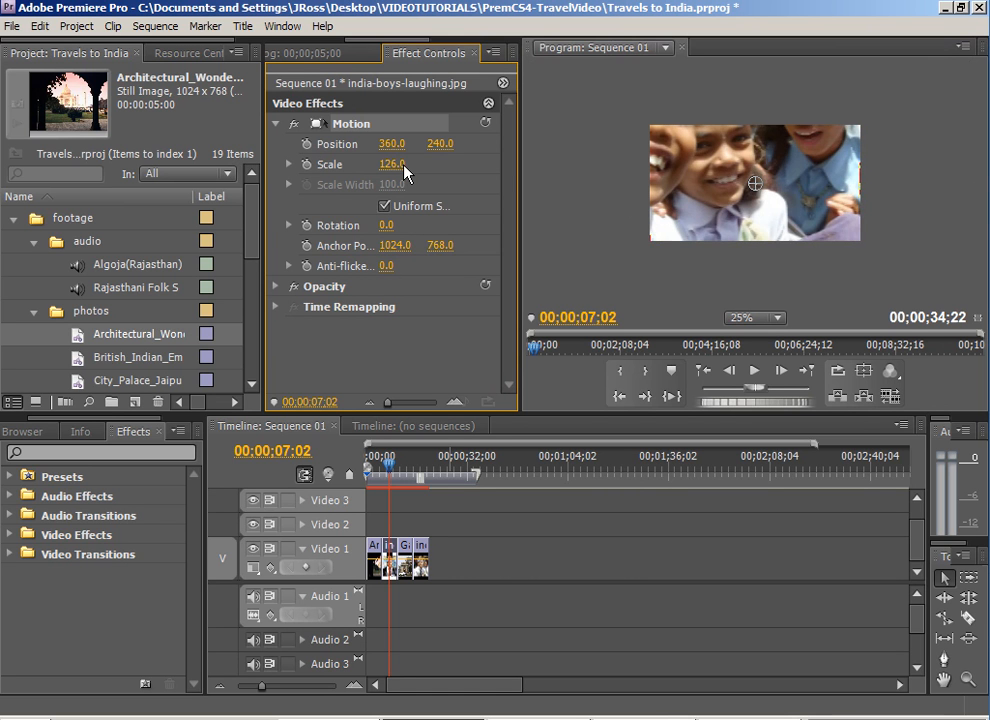
left_click_drag(404, 172, 530, 180)
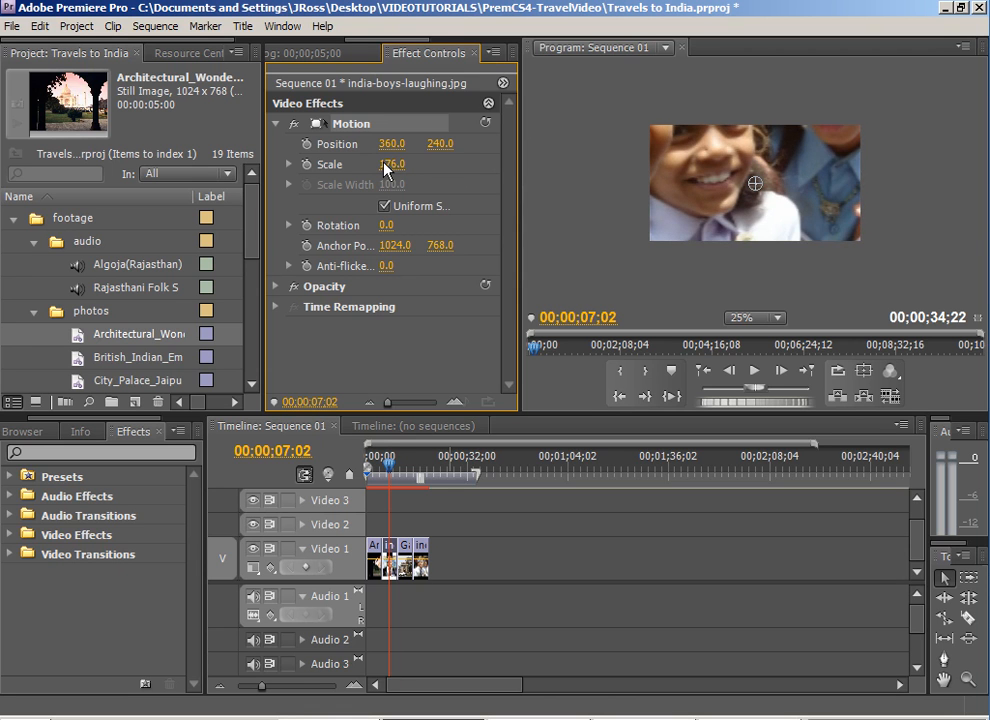
left_click_drag(385, 168, 452, 195)
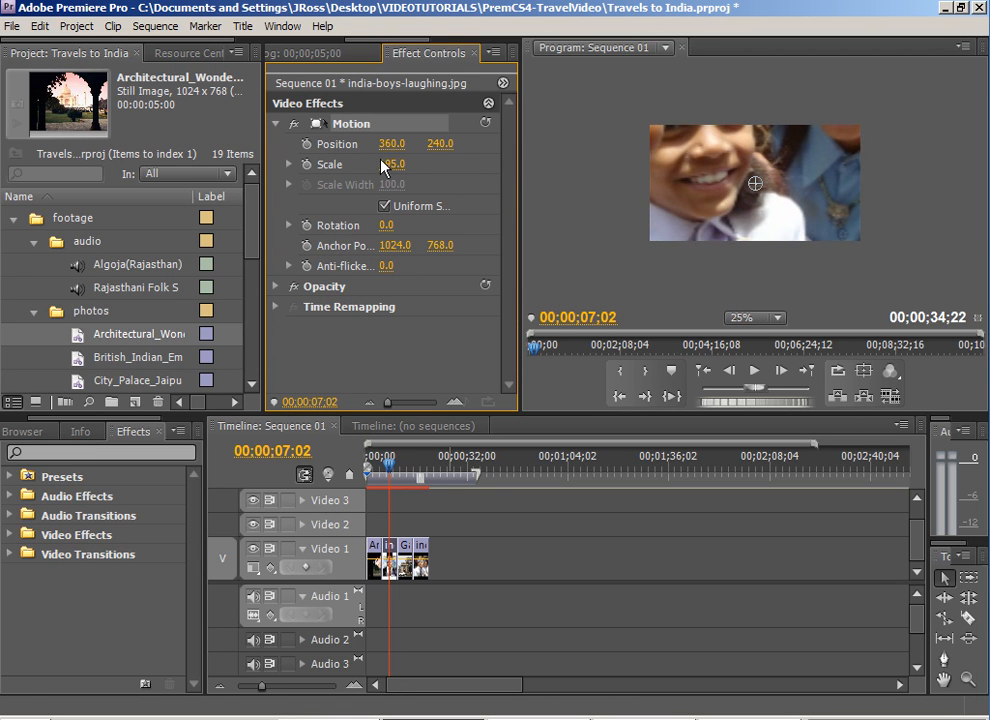
Set the india-boys-laughing.jpg clip's scale to 100
left_click(416, 163)
type("100")
key("Return")
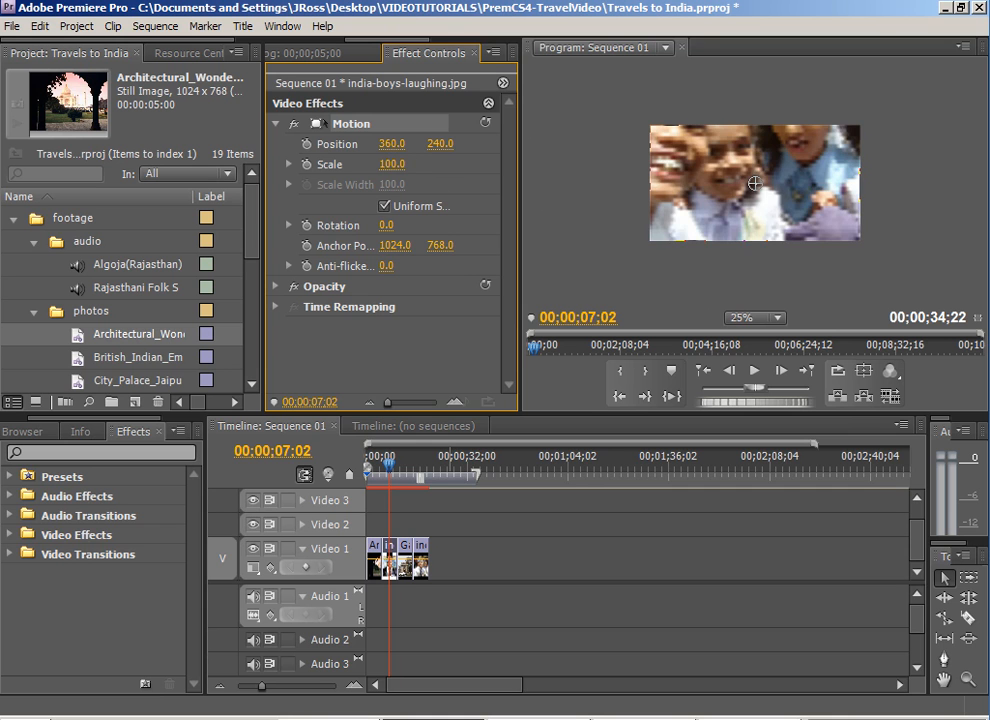
Move the playhead onto the Taj Mahal clip, select the clip, and expand its Motion settings
left_click(376, 470)
left_click_drag(376, 470, 373, 470)
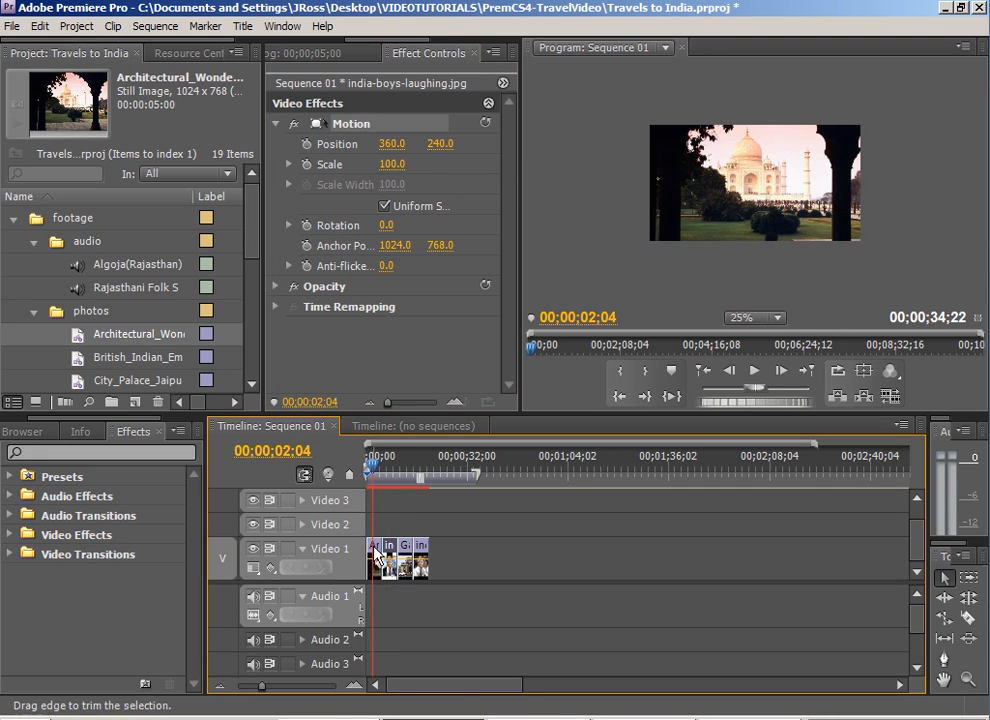
double_click(786, 215)
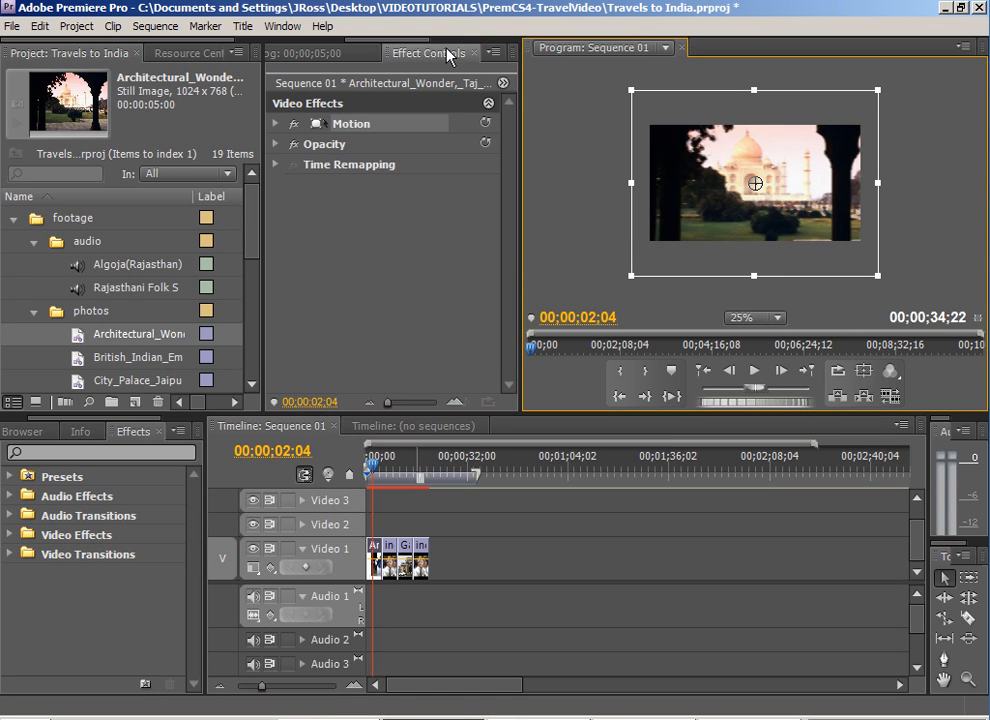
left_click(277, 124)
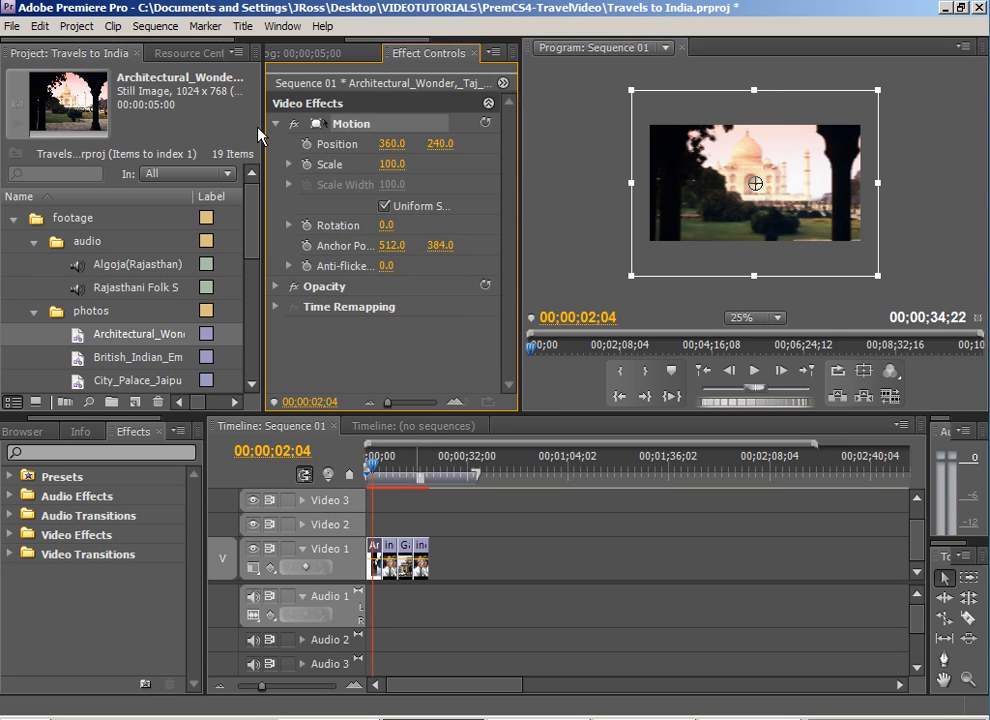
At 00;00;00;00, set the Taj Mahal clip's Scale to 86 and turn on keyframing for Scale
left_click_drag(519, 178, 646, 178)
left_click_drag(552, 99, 493, 93)
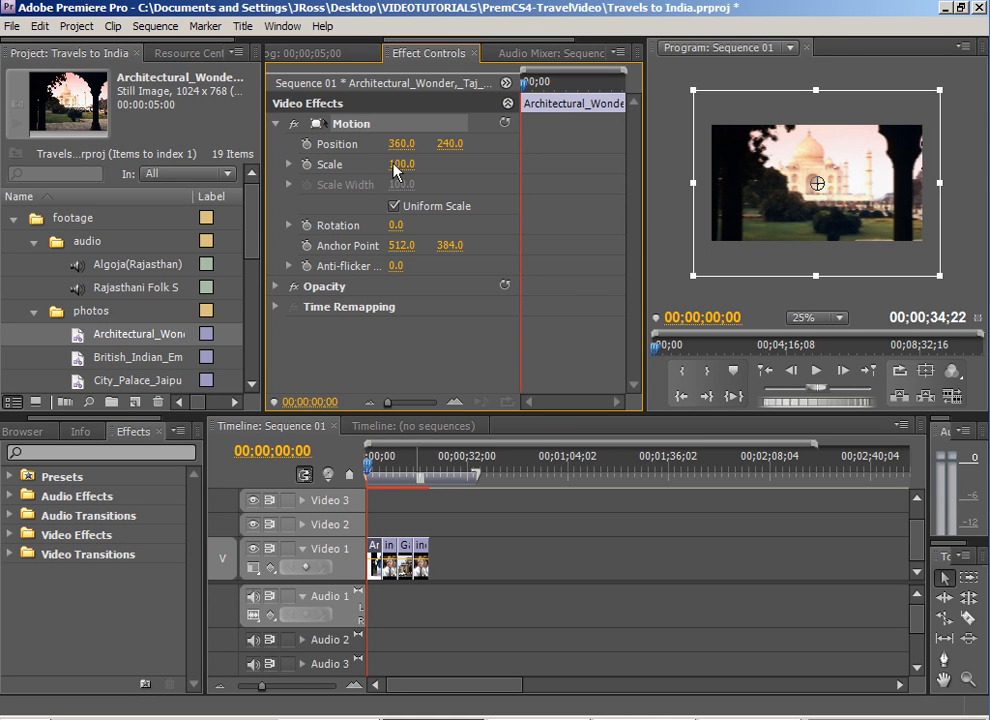
left_click_drag(402, 164, 390, 168)
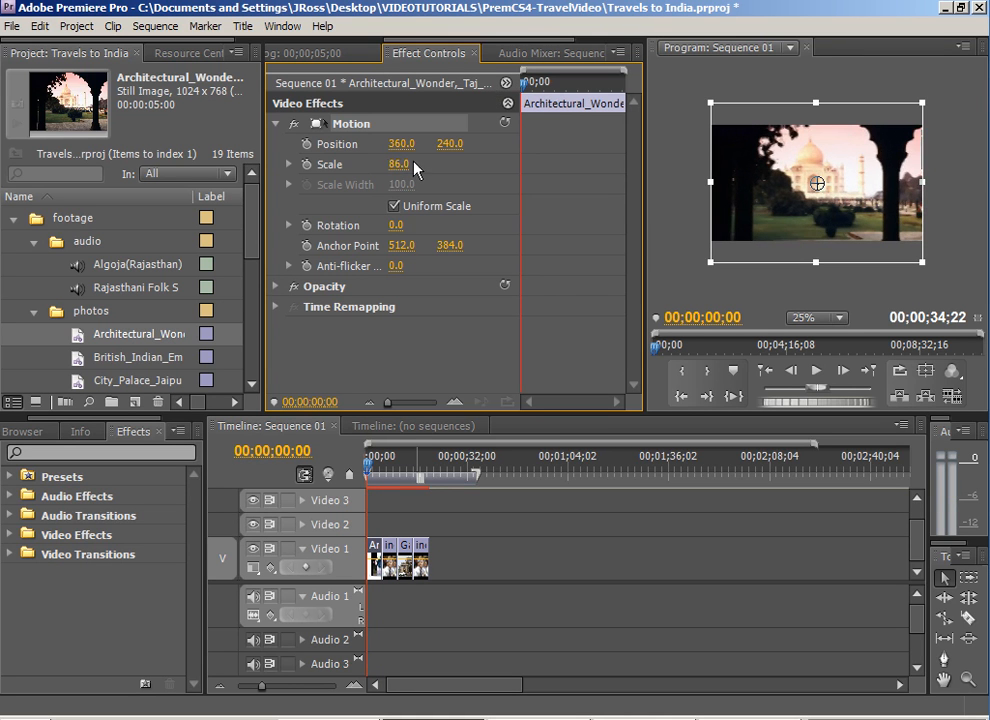
left_click(307, 165)
Add a Scale keyframe at the Taj Mahal clip's last frame, 00;00;04;29, and set its value to 136
left_click_drag(522, 82, 665, 94)
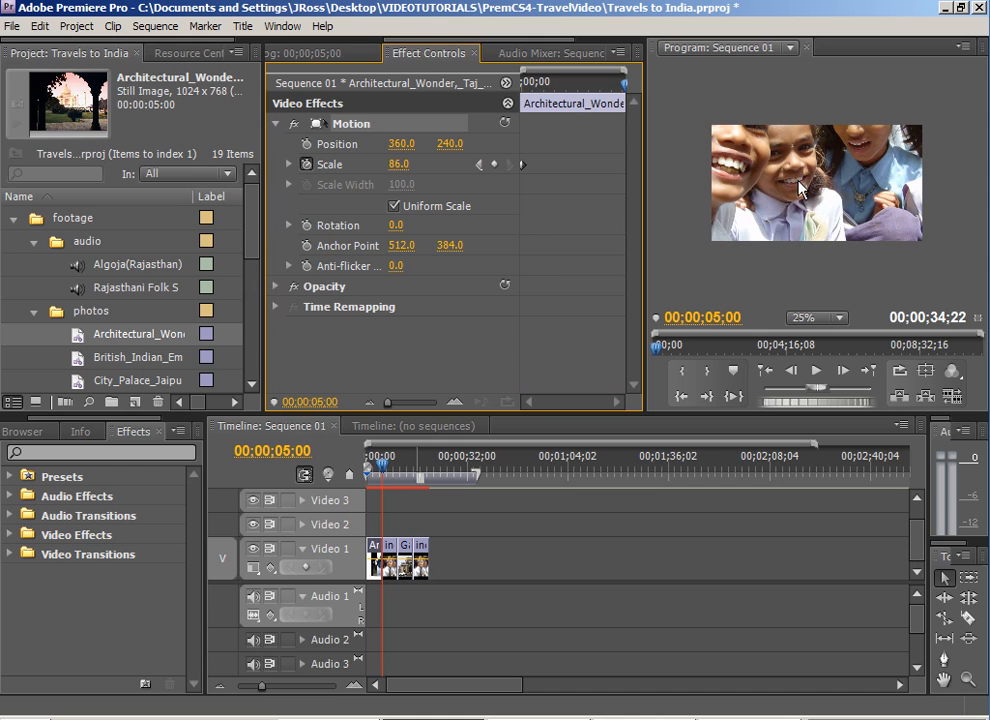
key("Left")
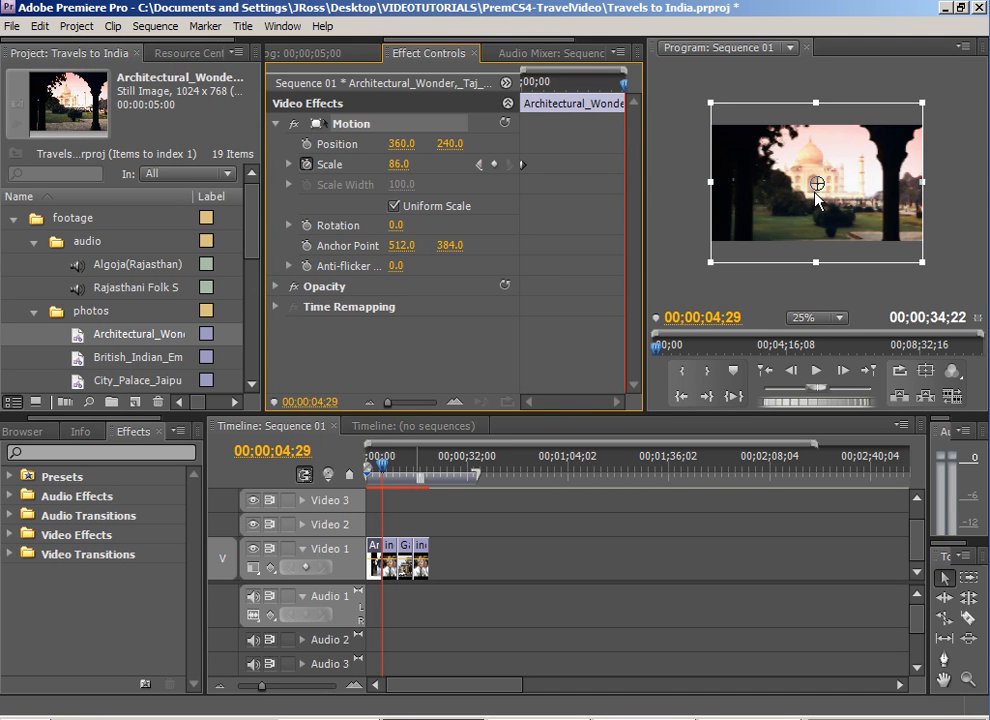
left_click(494, 165)
left_click_drag(399, 164, 468, 165)
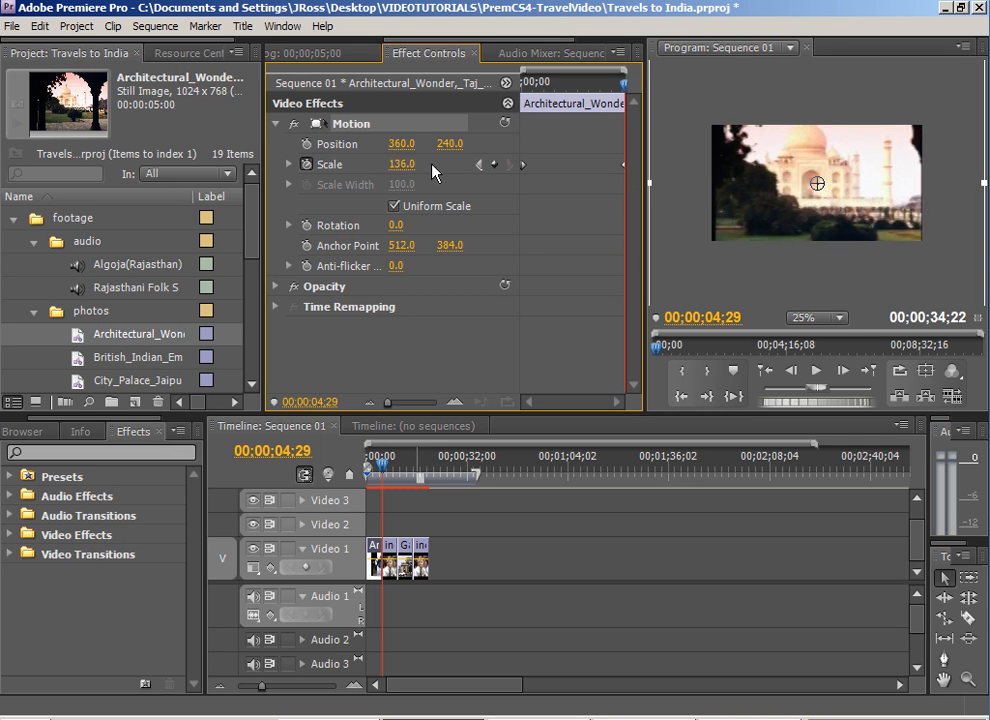
Set the Taj Mahal clip's ending Scale keyframe to 105 and move that keyframe earlier to 00;00;02;29
mouse_move(395, 168)
left_mouse_down()
mouse_move(382, 168)
mouse_move(410, 168)
left_mouse_up()
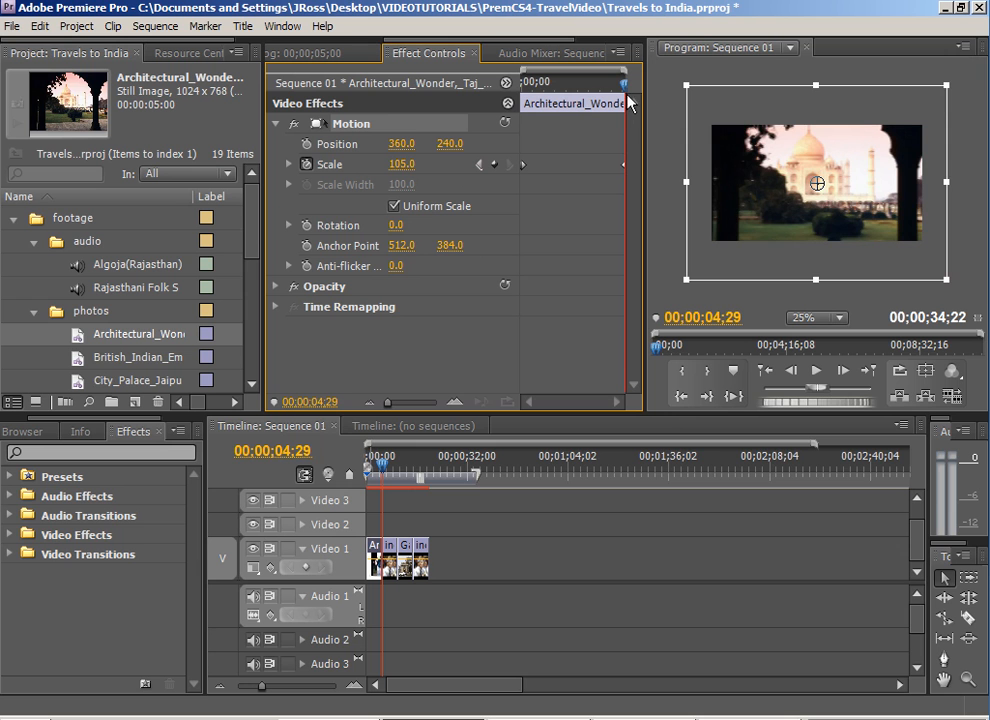
left_click_drag(624, 84, 582, 88)
left_click_drag(624, 164, 582, 166)
Play the Taj Mahal clip from 00;00;01;29 past the moved Scale keyframe to preview how the zoom stops
mouse_move(581, 84)
left_mouse_down()
mouse_move(531, 88)
mouse_move(605, 88)
mouse_move(563, 90)
left_mouse_up()
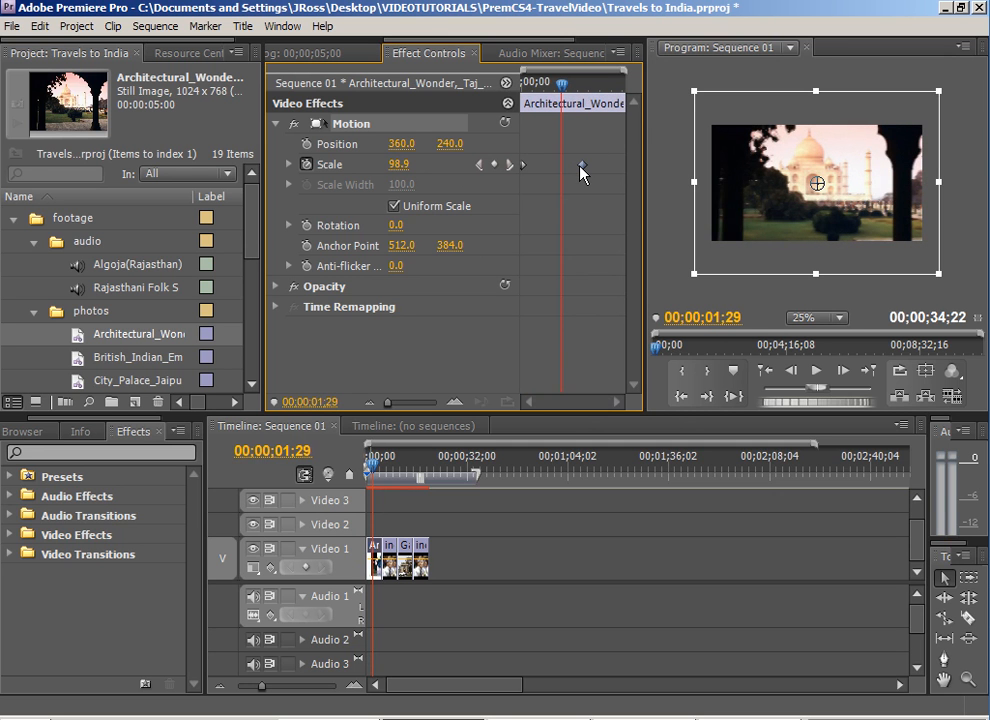
key("space")
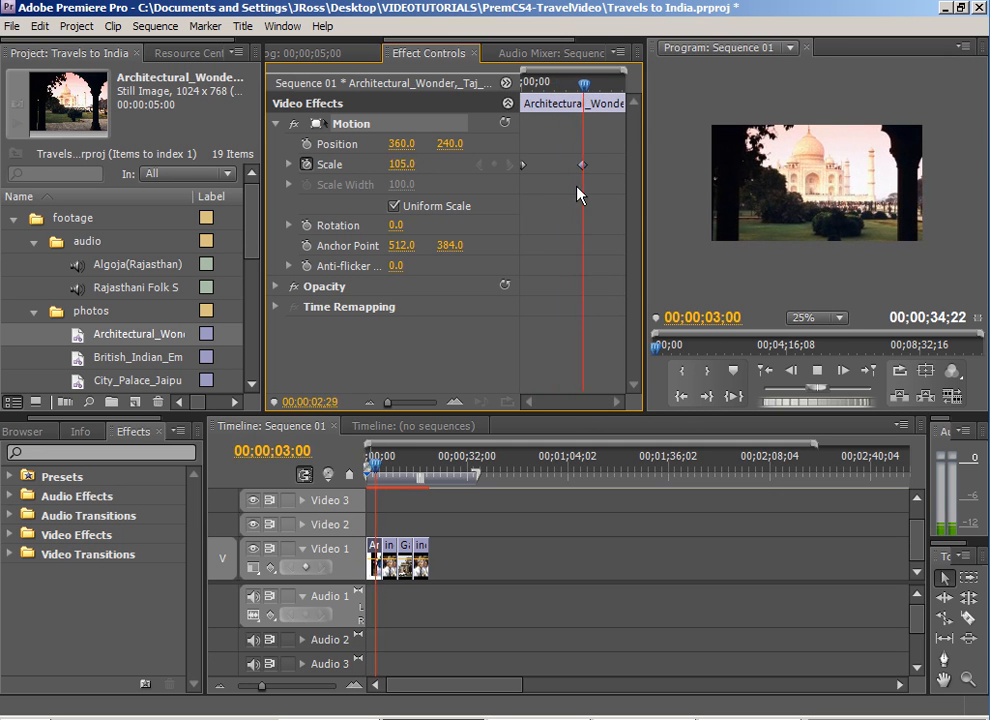
key("space")
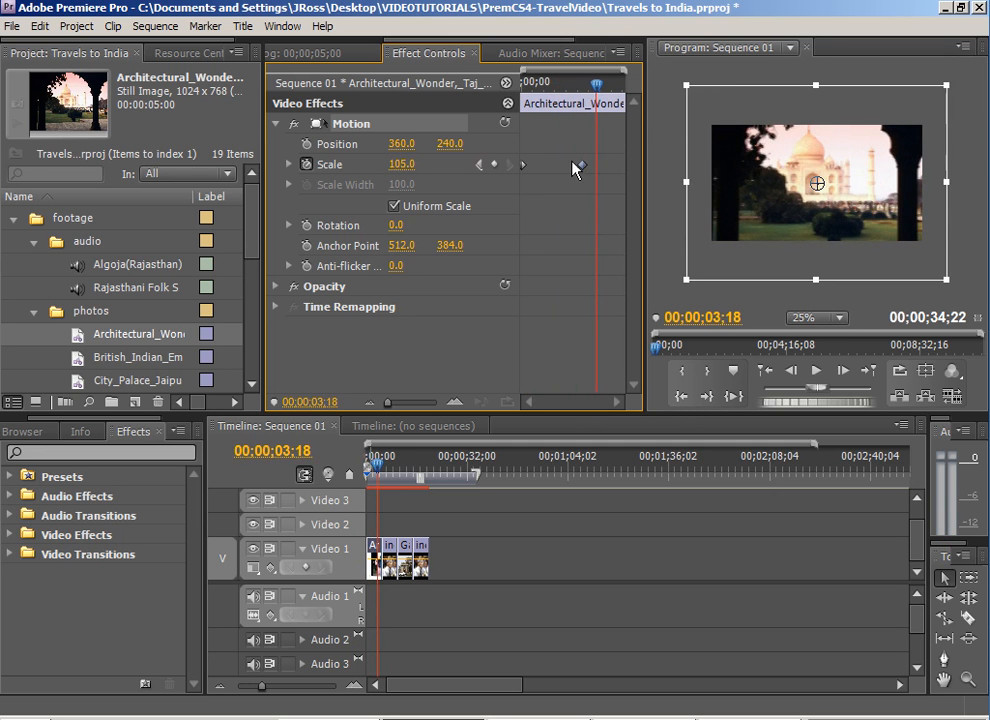
Apply Ease In to the Taj Mahal clip's Scale keyframe at 00;00;02;29
mouse_move(596, 84)
left_mouse_down()
mouse_move(557, 84)
mouse_move(586, 93)
left_mouse_up()
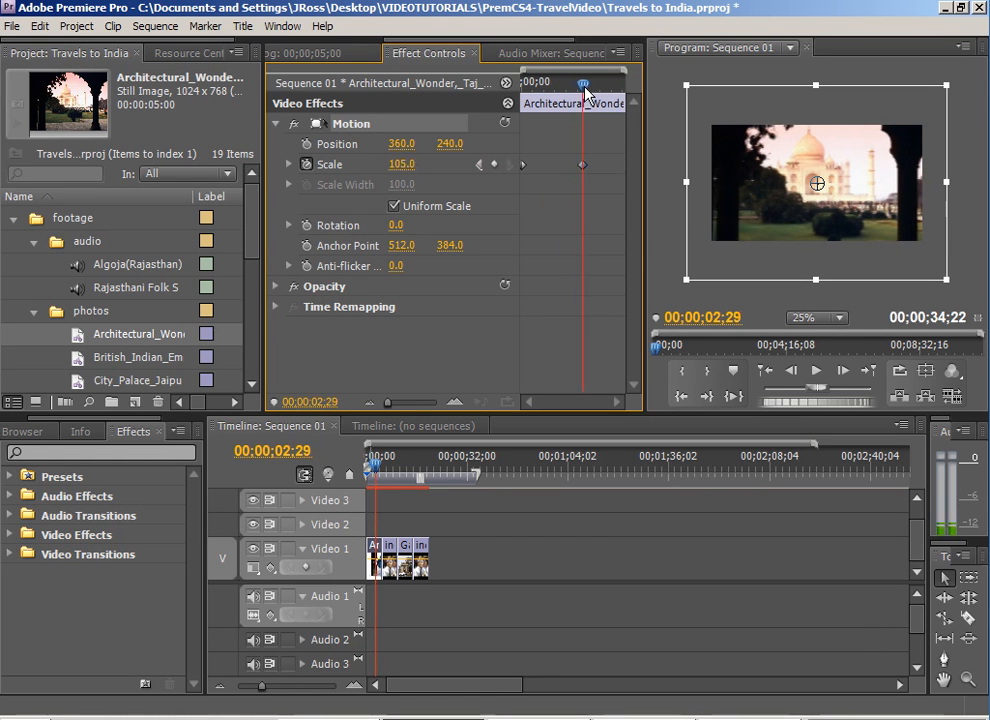
right_click(582, 166)
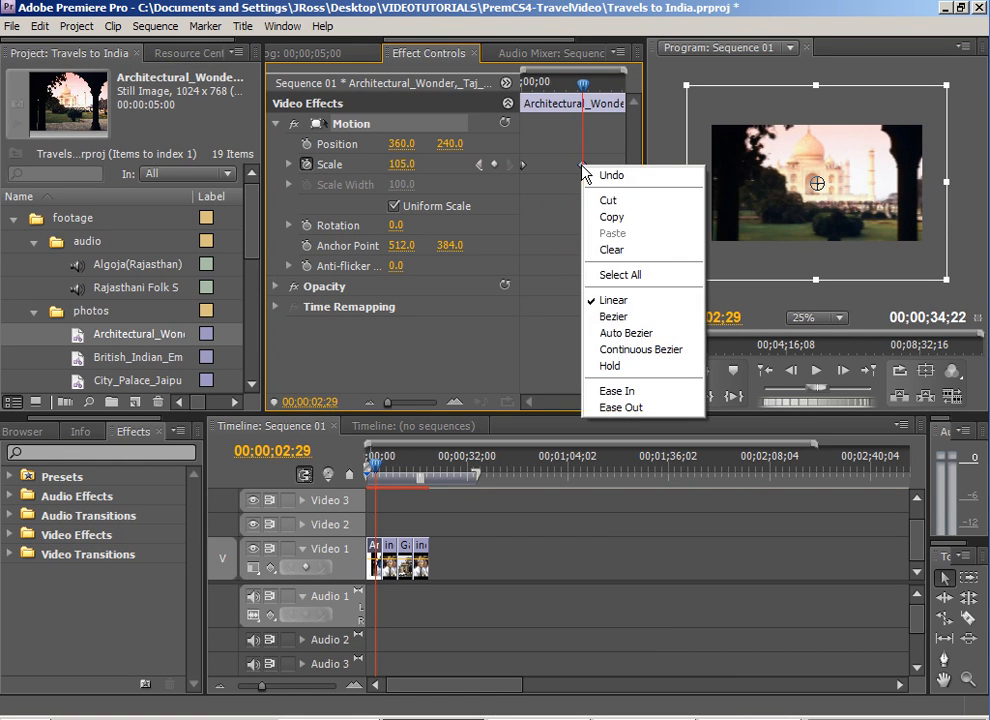
left_click(616, 392)
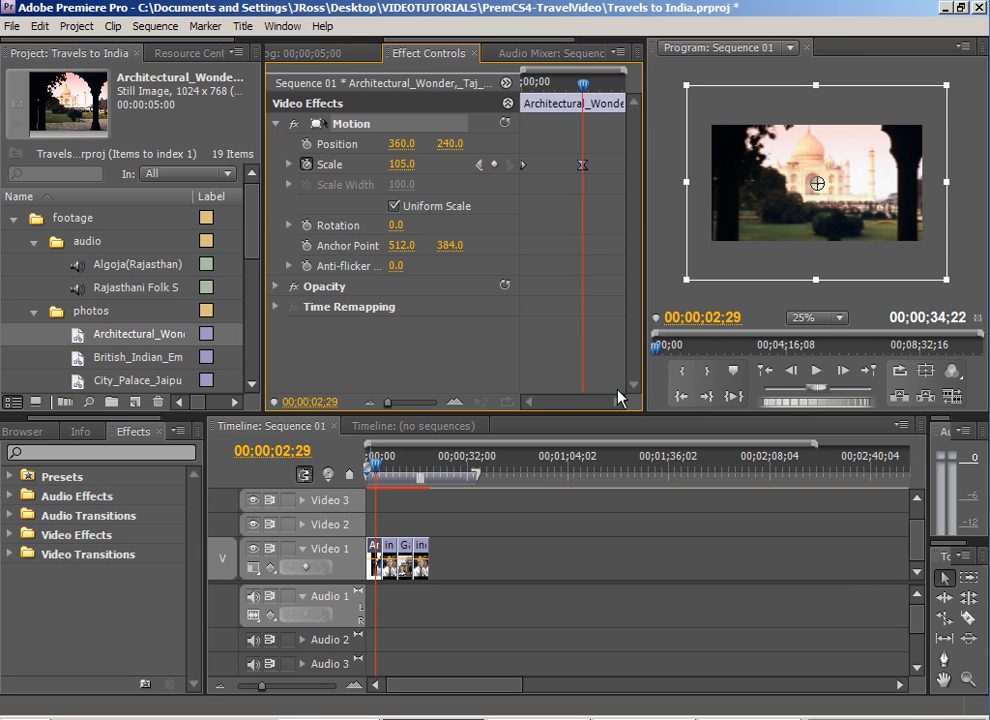
right_click(583, 170)
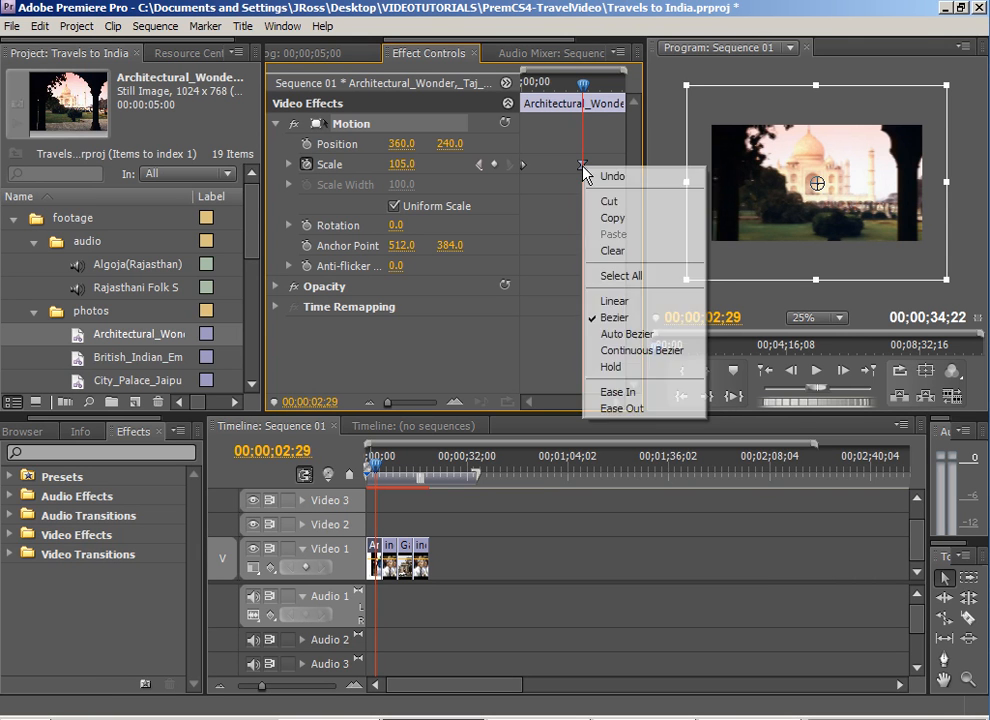
left_click(620, 390)
Play the Taj Mahal clip across the eased Scale keyframe to preview the softened stop
left_click_drag(582, 84, 547, 85)
key("space")
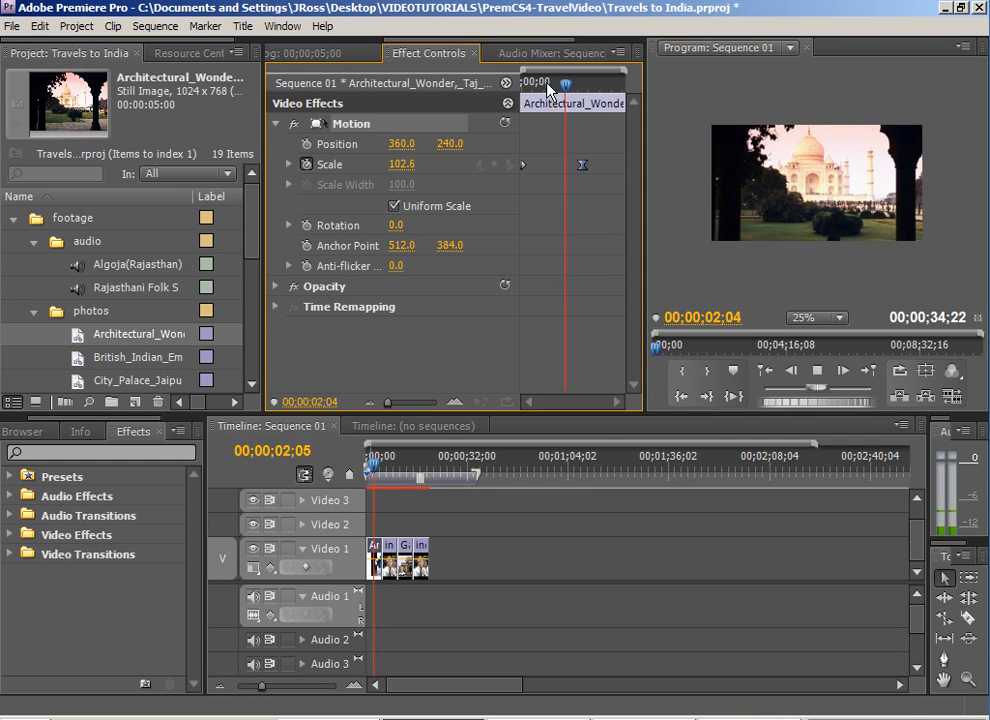
key("space")
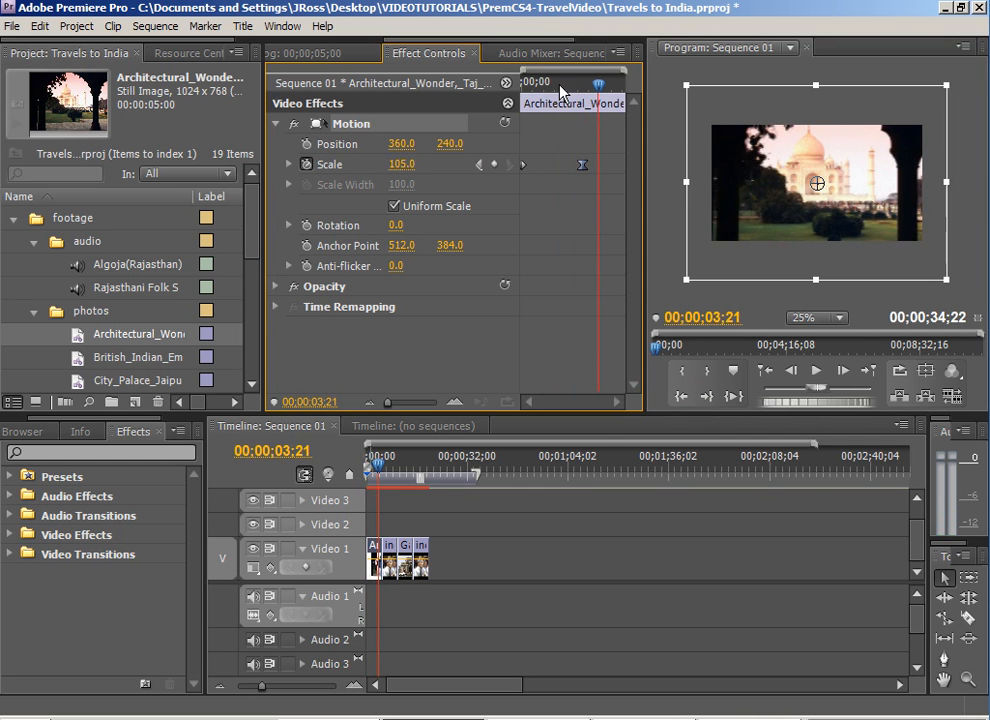
Resize the workspace to give the Effect Controls keyframe area and the Program monitor more width
left_click_drag(645, 172, 612, 172)
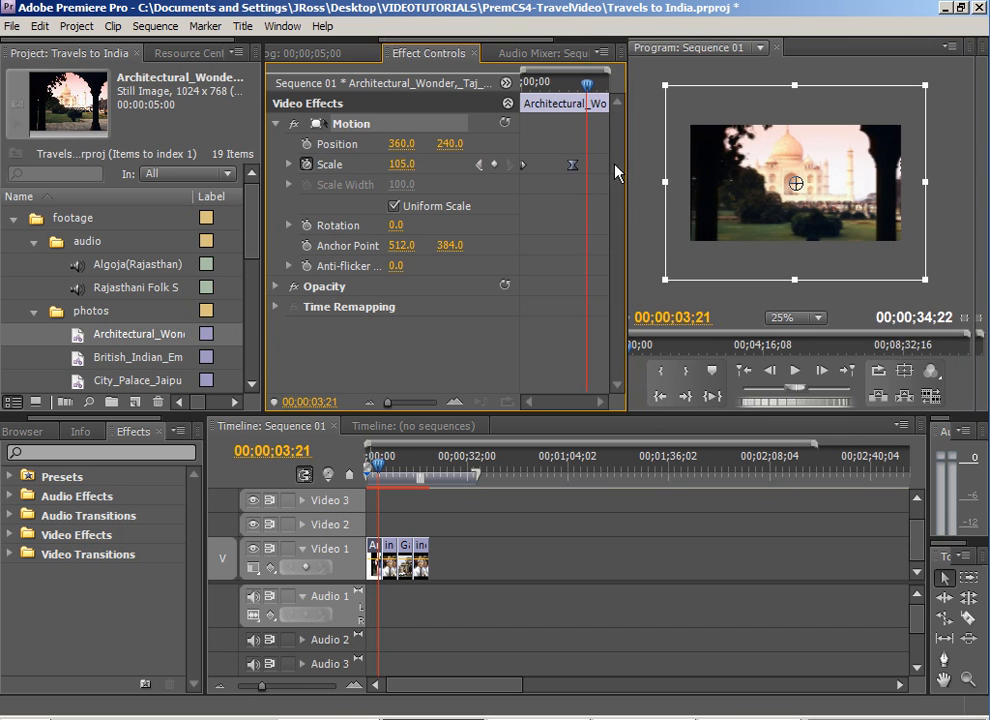
left_click_drag(264, 165, 117, 165)
left_click_drag(453, 84, 398, 86)
left_click_drag(606, 177, 553, 181)
Set the Program monitor magnification to Fit and play back the eased Taj Mahal zoom from 00;00;00;17
left_click(764, 320)
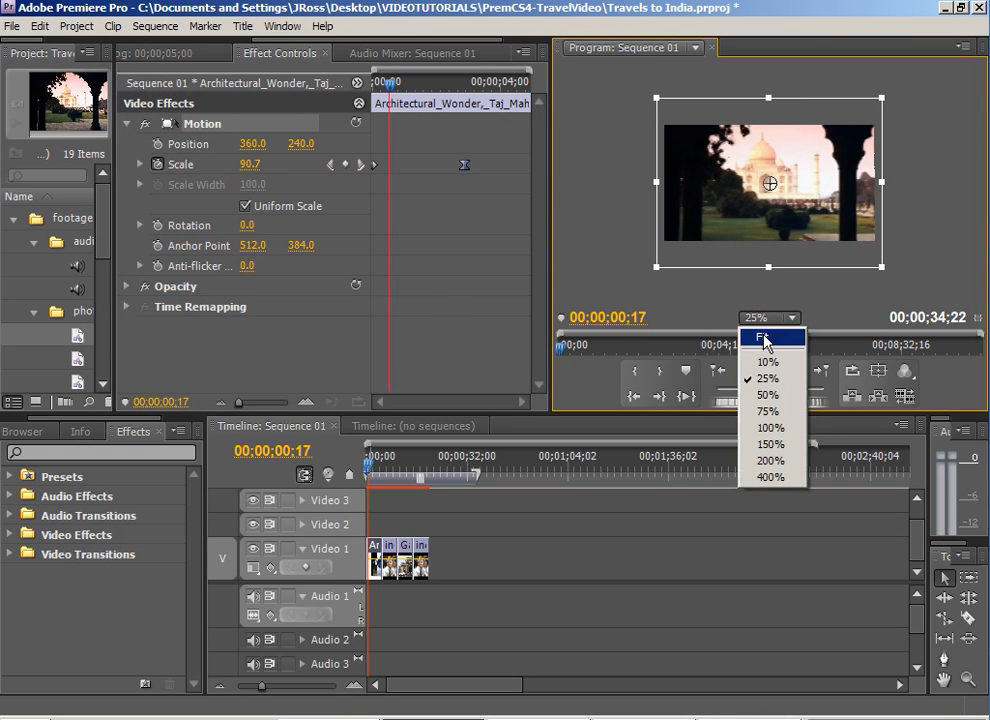
left_click(766, 335)
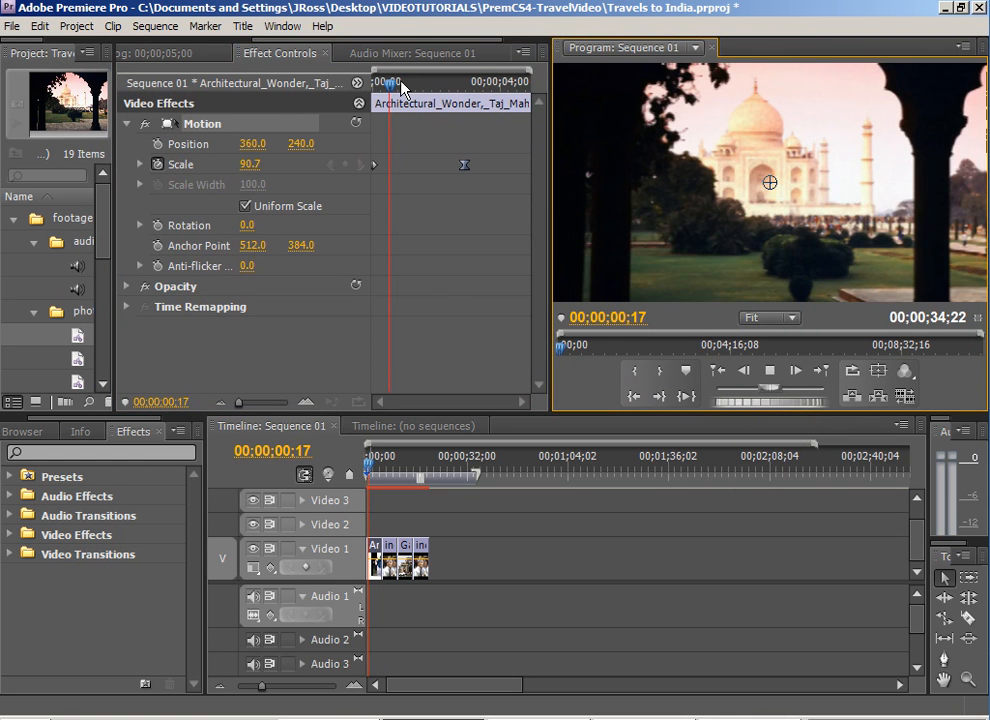
key("space")
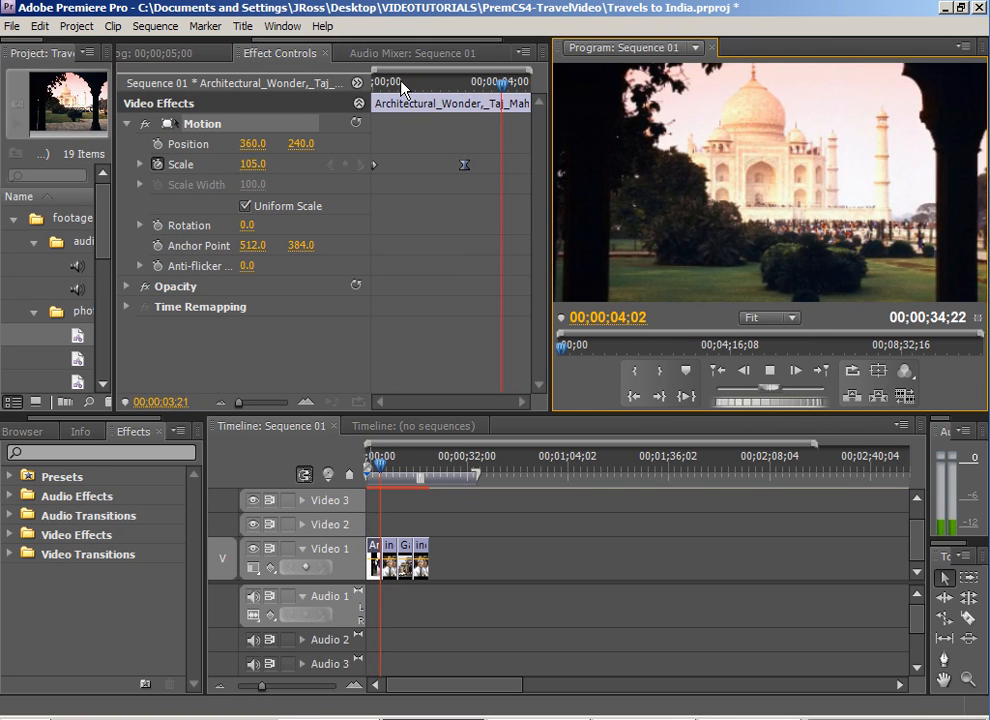
left_click(456, 84)
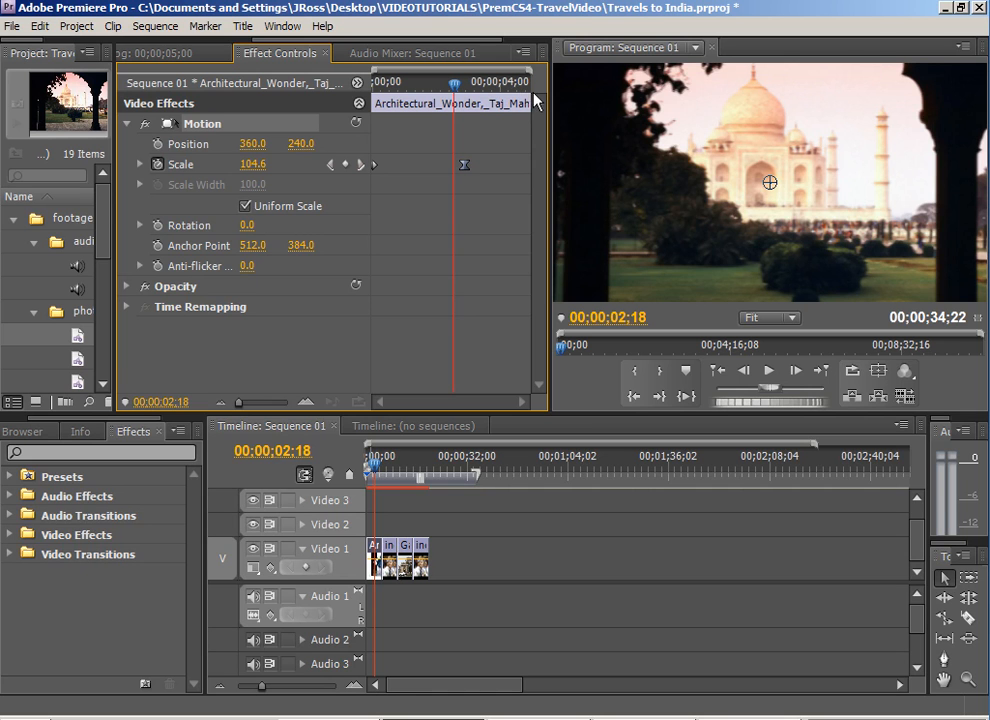
Change the Taj Mahal clip's second Scale keyframe to Linear and move it back to the clip's end
right_click(466, 168)
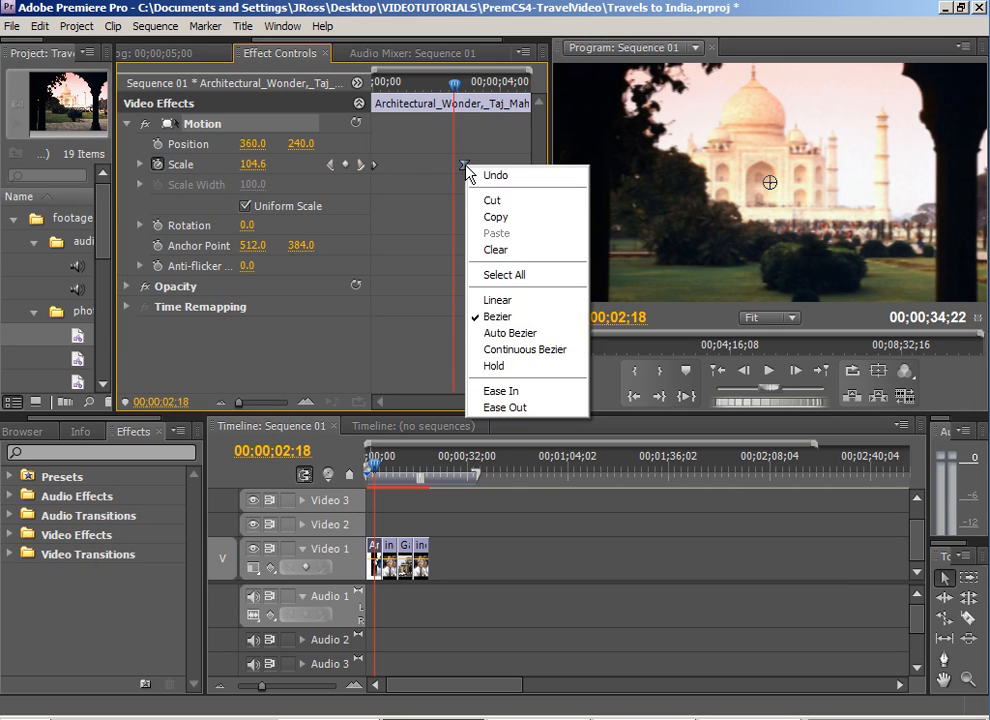
left_click(497, 293)
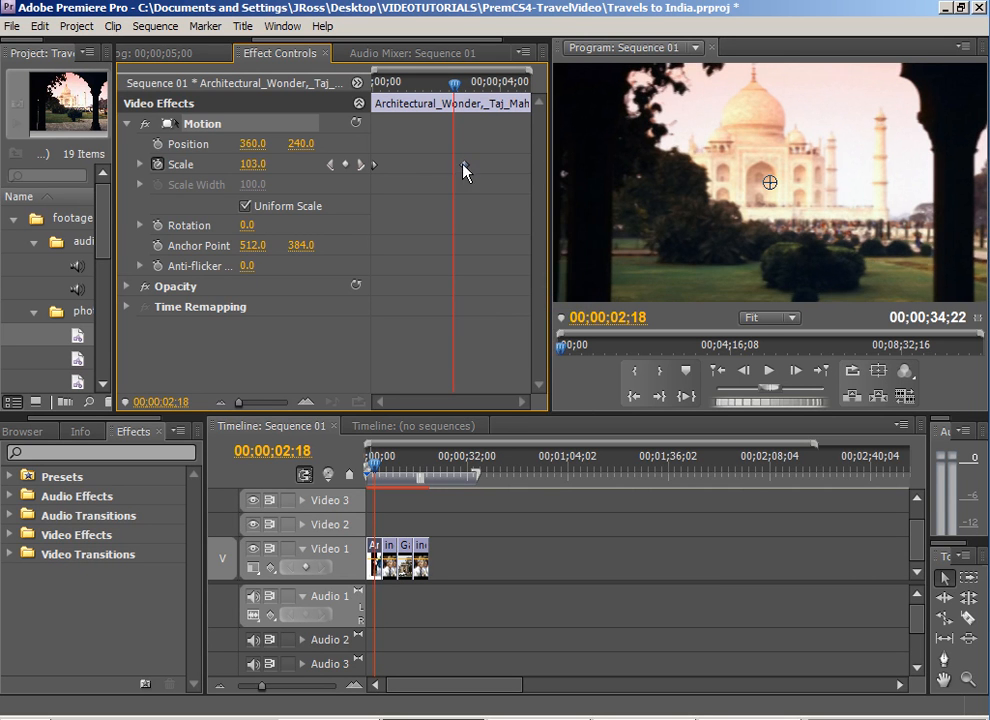
left_click_drag(464, 165, 568, 181)
left_click_drag(455, 84, 296, 76)
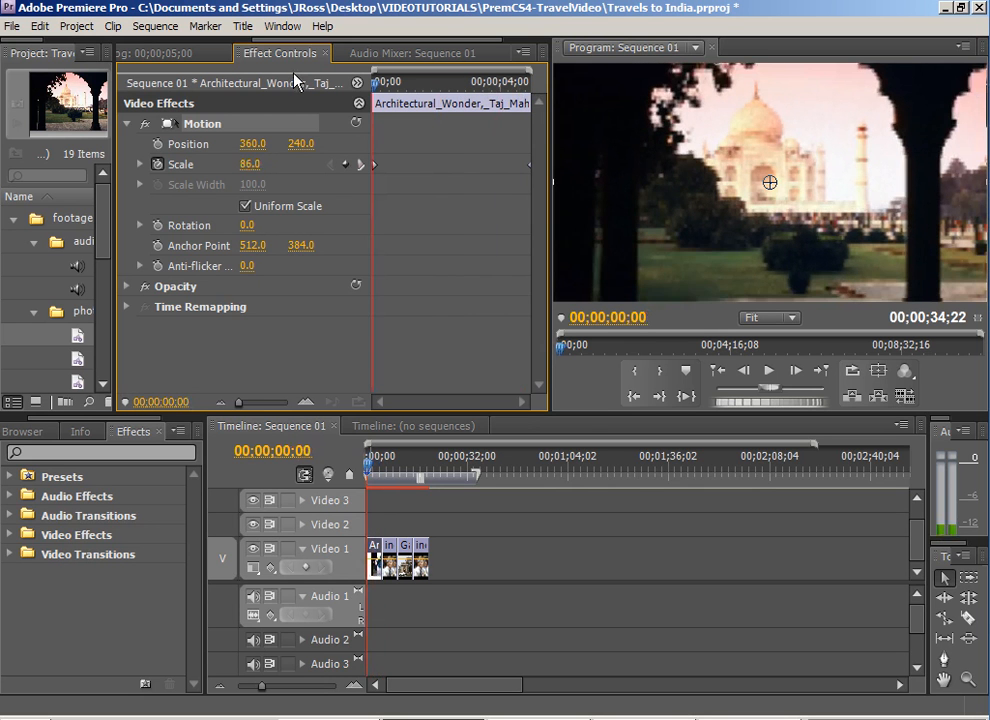
Select the india-boys-laughing.jpg clip, view it at 25%, and set its Scale to 80 and Position to 416.1, 312.0
left_click(390, 463)
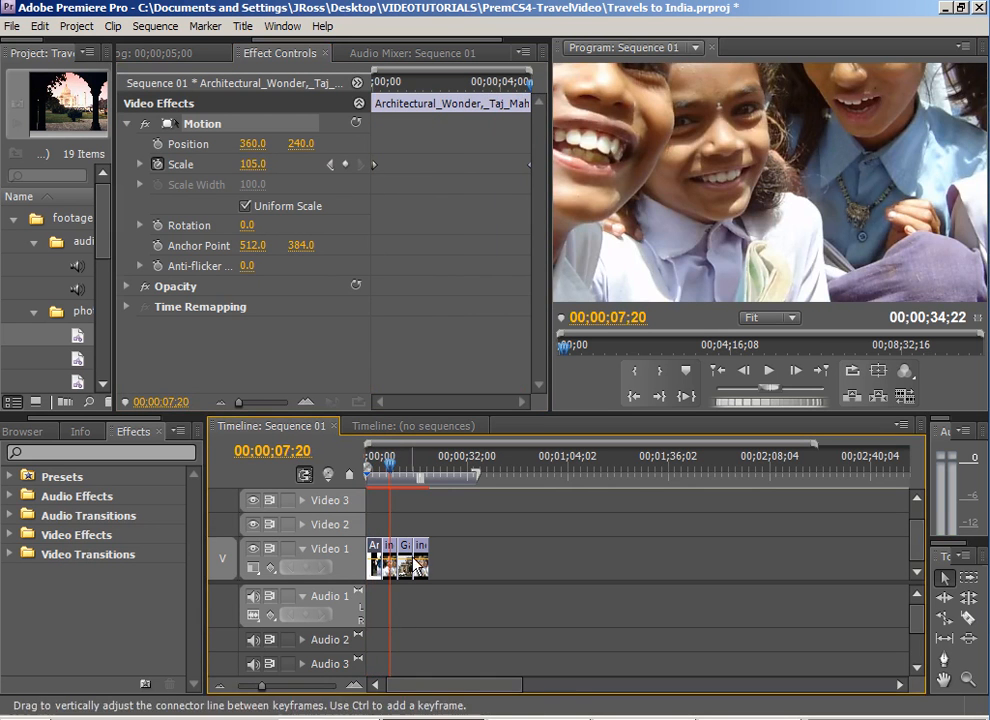
left_click(391, 556)
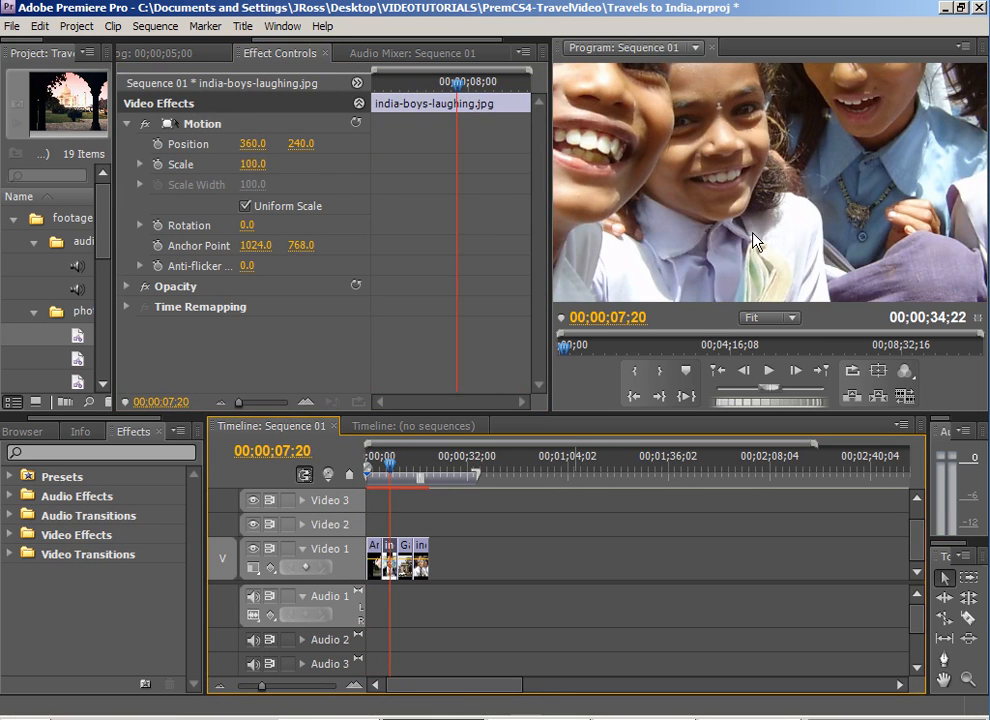
left_click(776, 319)
left_click(767, 378)
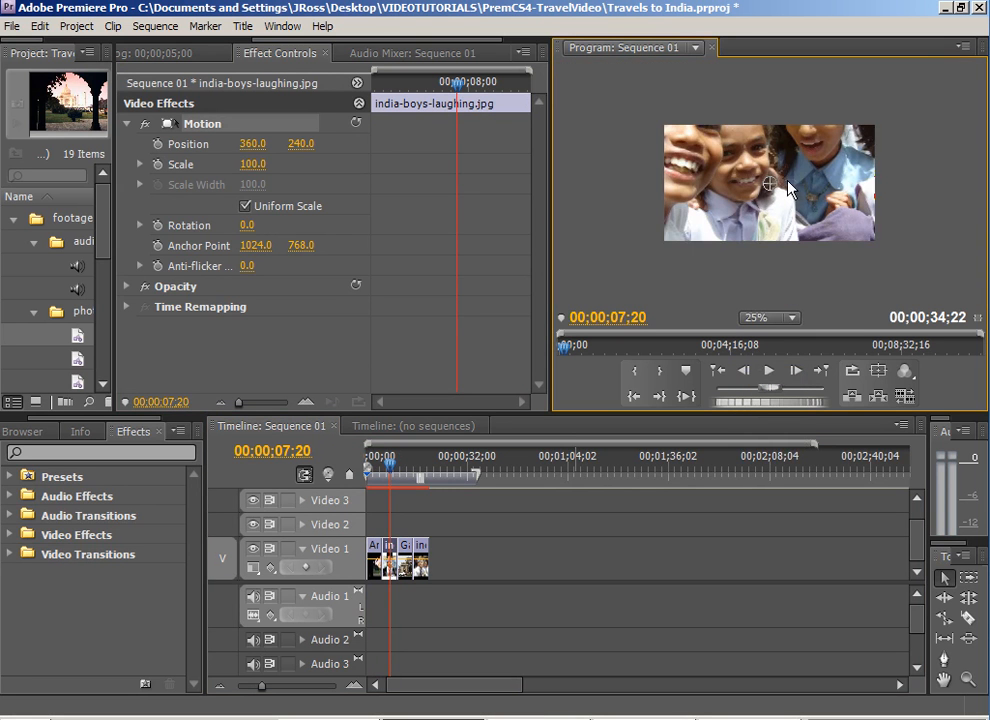
mouse_move(262, 175)
left_mouse_down()
mouse_move(228, 166)
mouse_move(268, 165)
left_mouse_up()
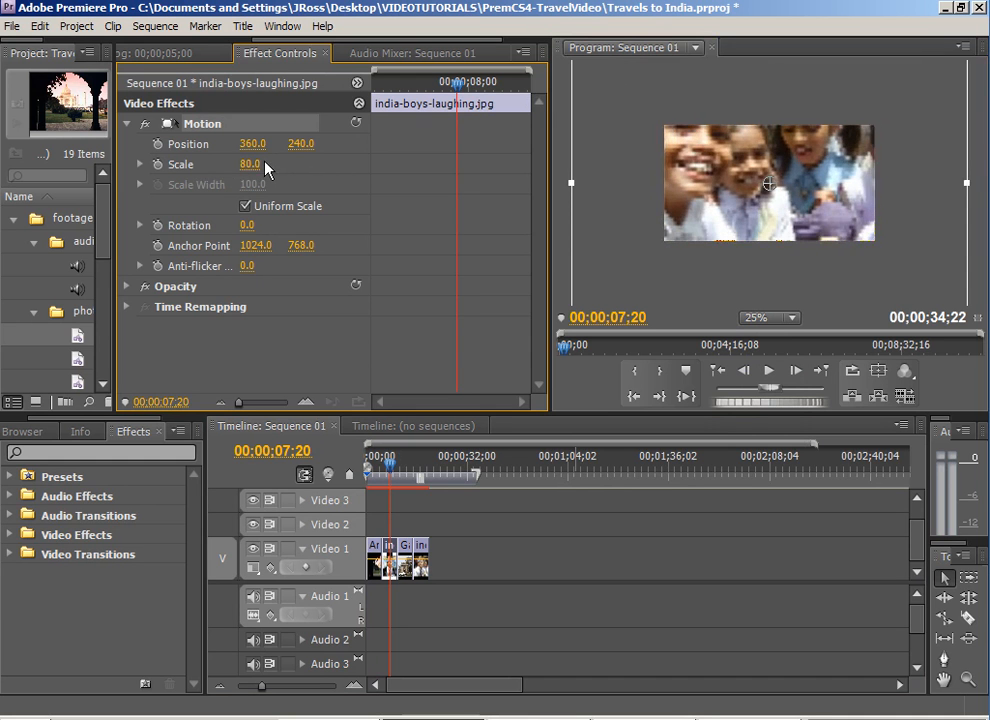
mouse_move(705, 184)
left_mouse_down()
mouse_move(712, 203)
mouse_move(719, 196)
left_mouse_up()
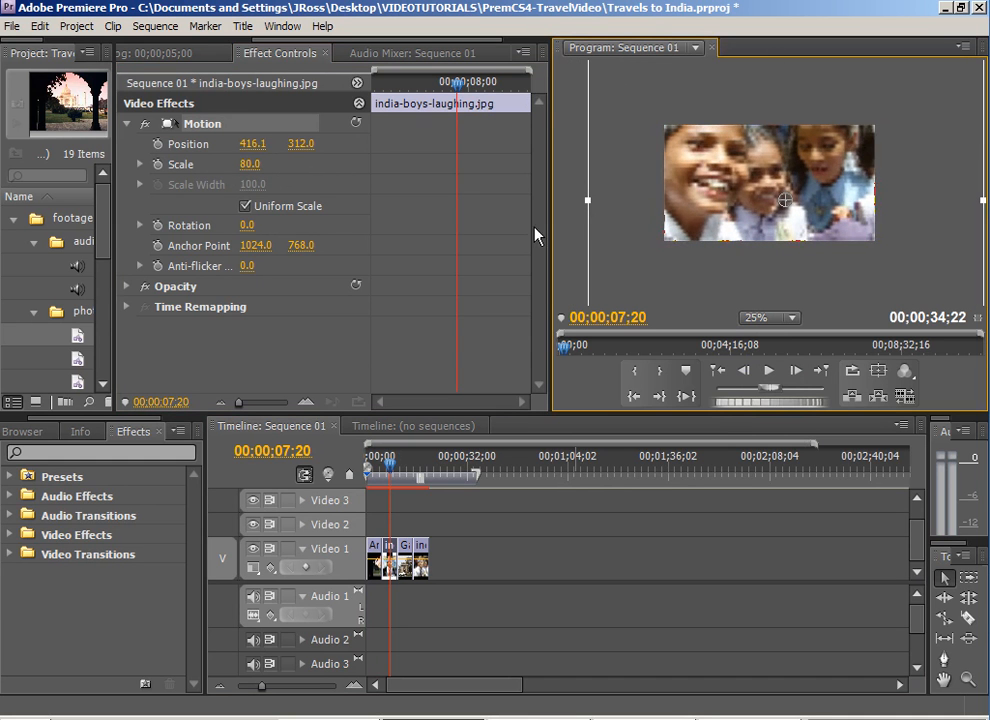
At the india-boys-laughing.jpg clip's first frame, 00;00;05;00, turn on keyframing for Scale and Position
left_click_drag(457, 84, 328, 87)
left_click(157, 164)
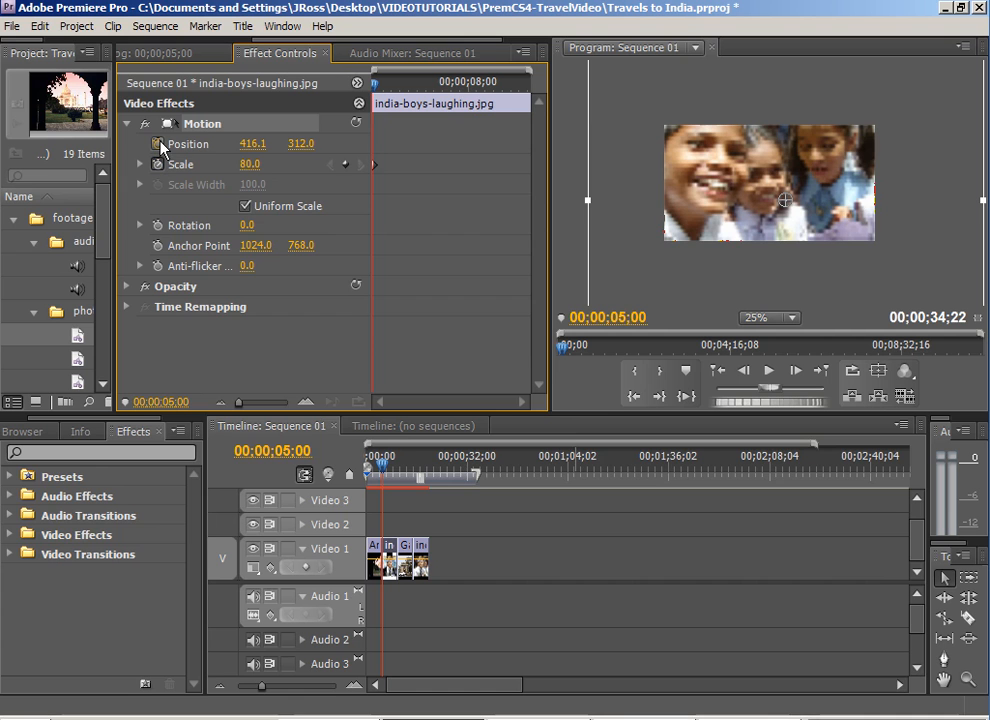
left_click(157, 144)
At the india-boys-laughing.jpg clip's last frame, 00;00;09;29, set Scale to 52.6 and Position to 416.1, 368.0
left_click_drag(378, 88, 612, 95)
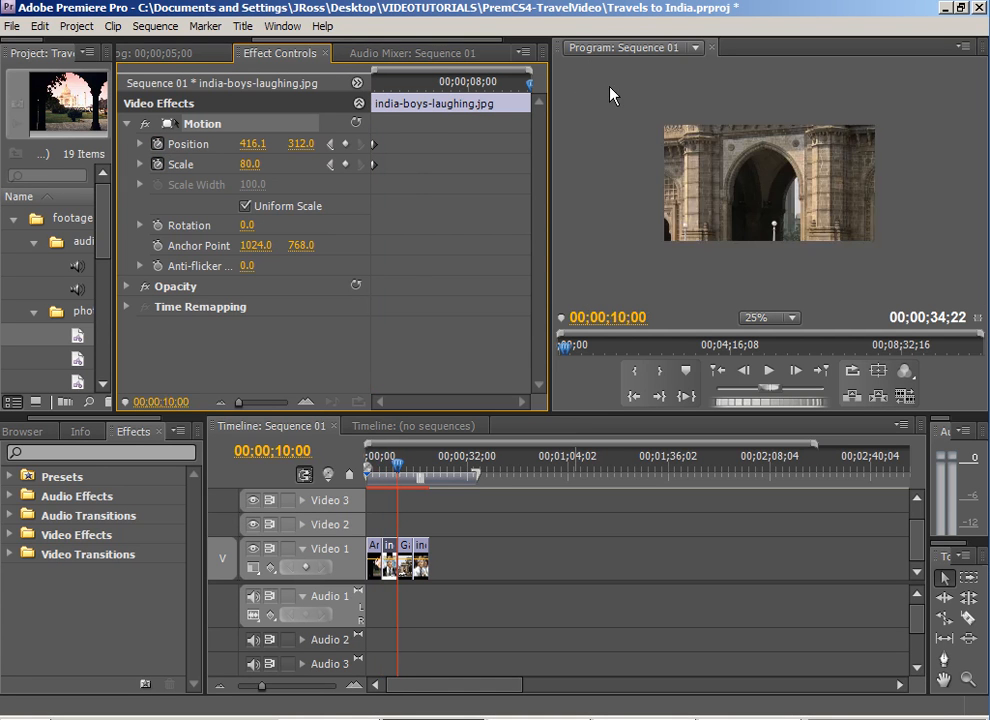
key("Left")
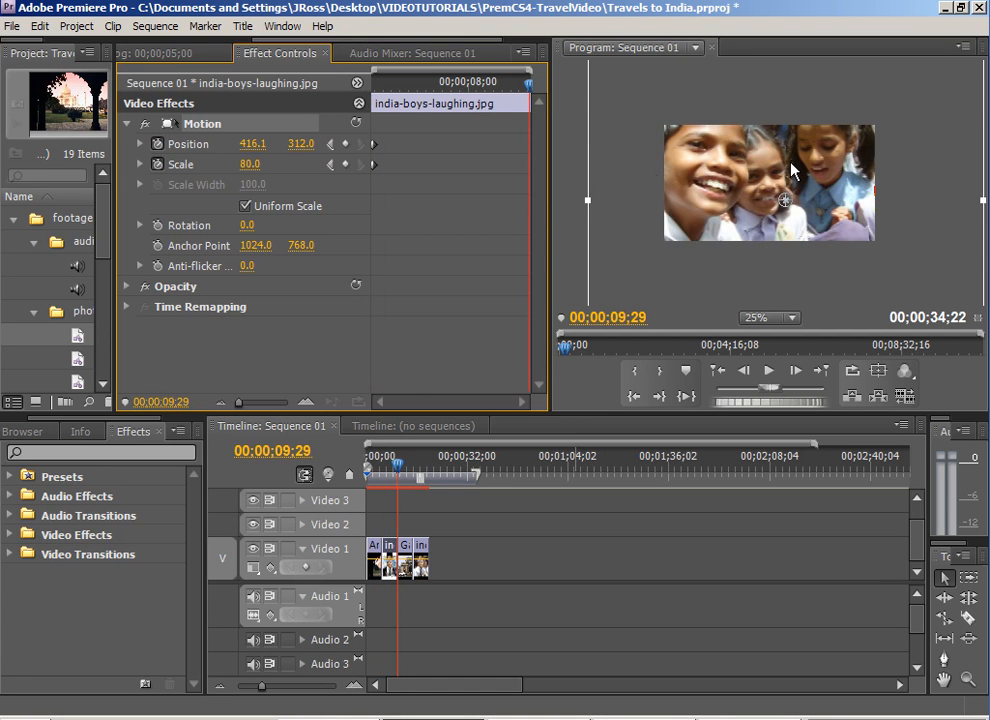
left_click_drag(588, 203, 670, 203)
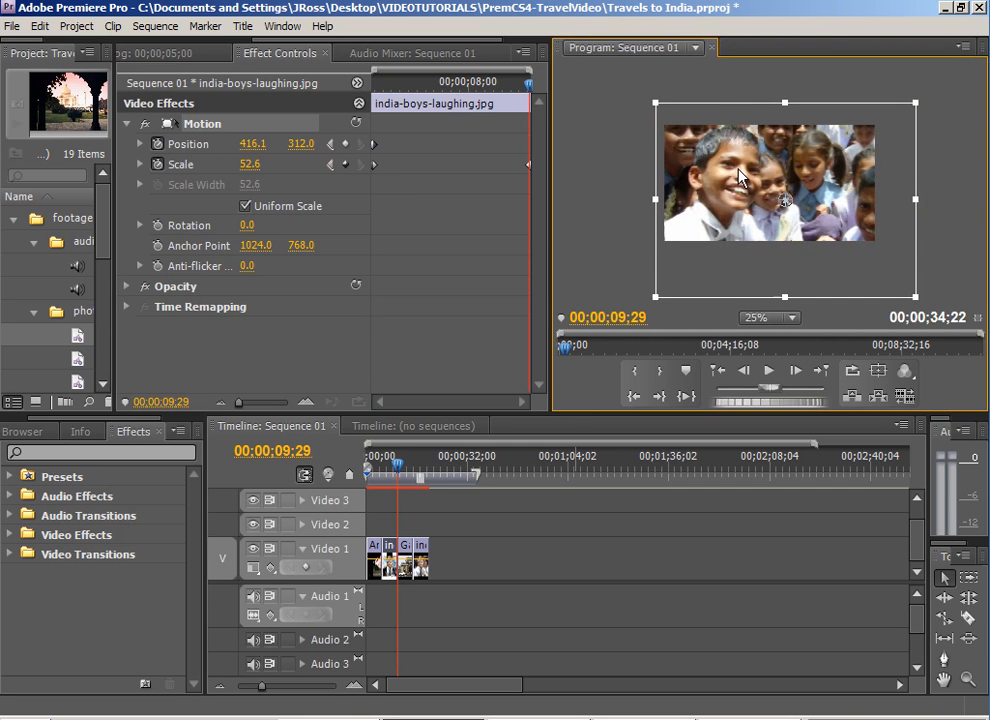
left_click_drag(738, 169, 738, 182)
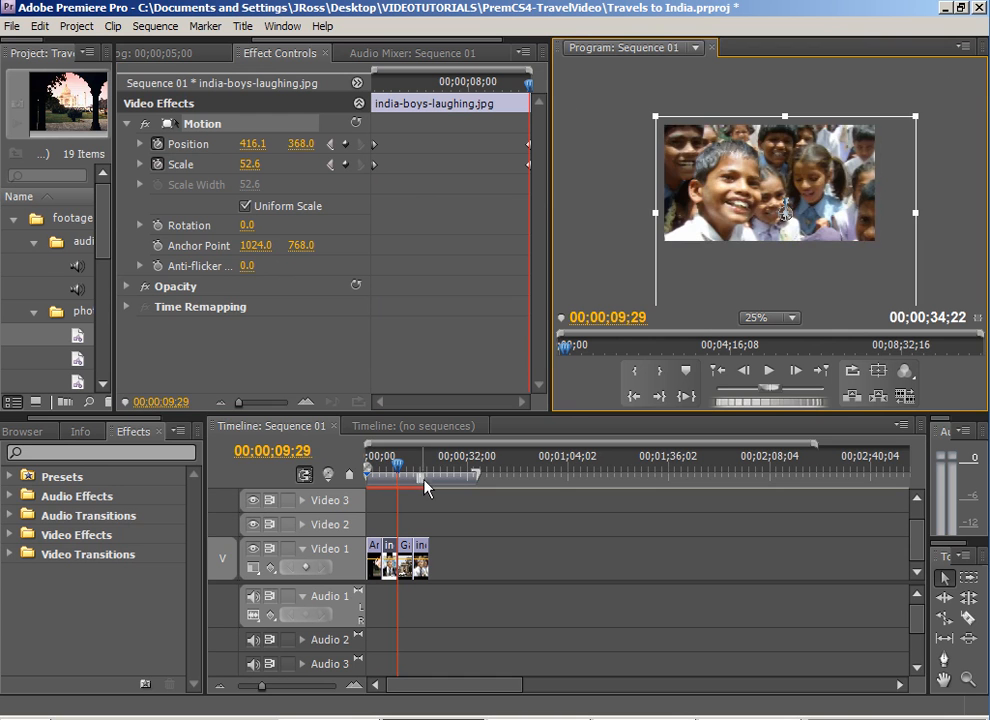
Preview the india-boys-laughing.jpg animation, and reduce its Scale keyframe at 00;00;05;00 to 71.3
left_click_drag(399, 467, 377, 452)
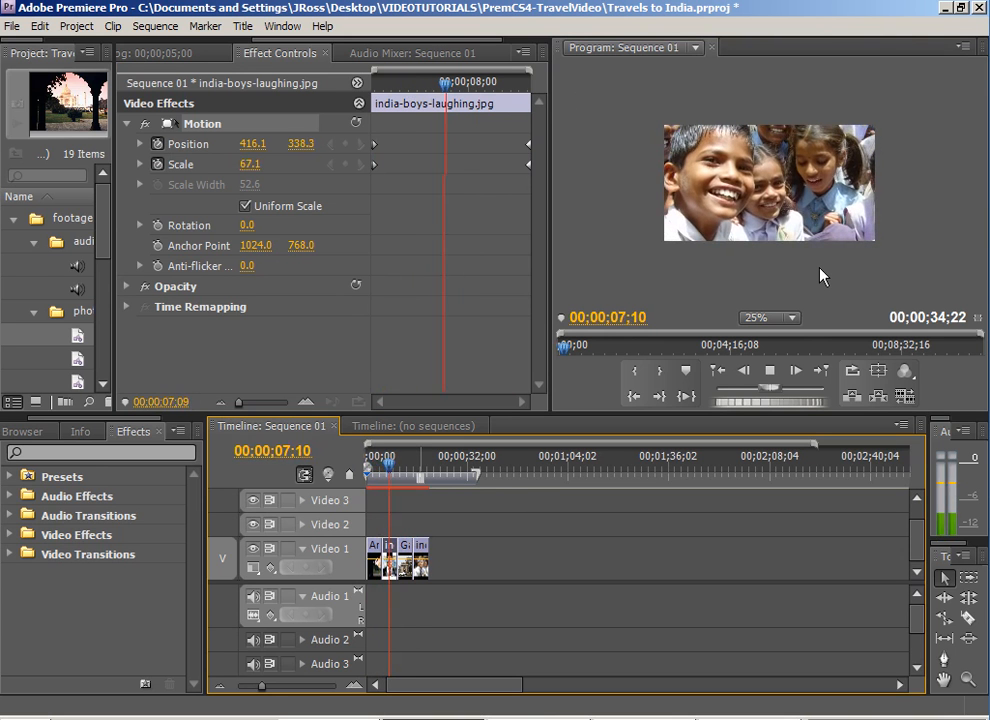
key("space")
left_click_drag(467, 86, 355, 104)
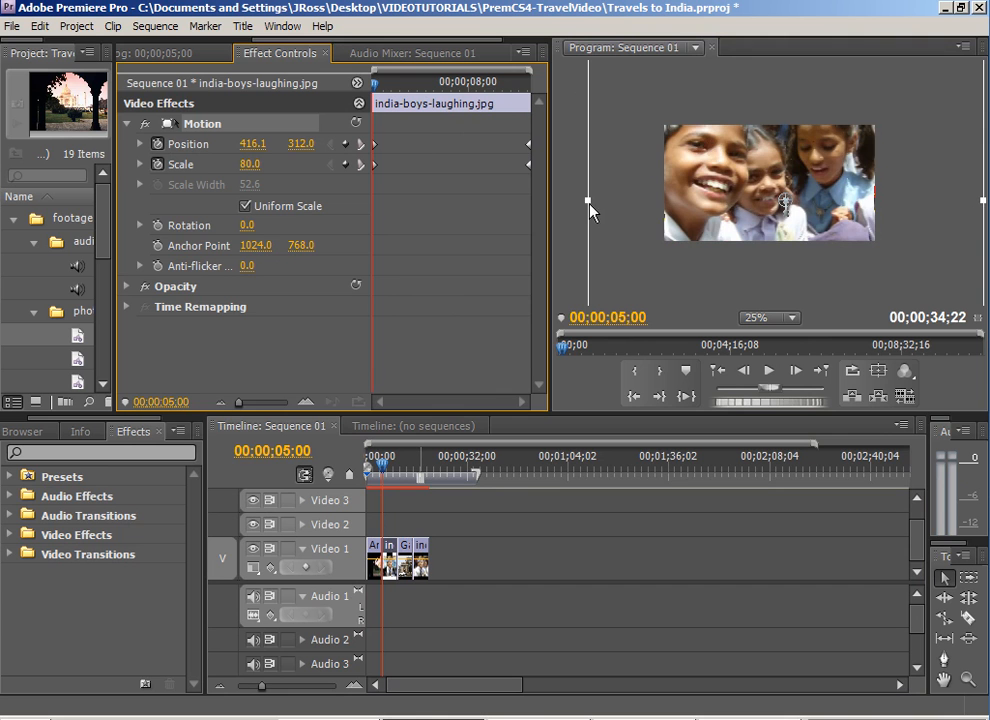
mouse_move(590, 200)
left_mouse_down()
mouse_move(651, 200)
mouse_move(609, 200)
left_mouse_up()
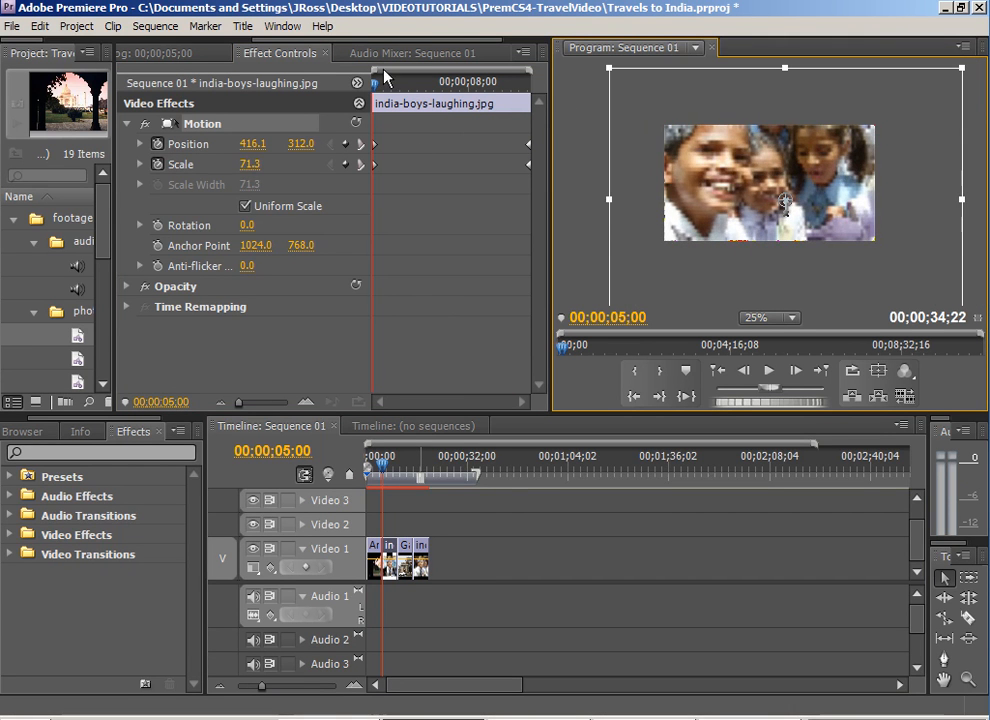
Scrub and play through the india-boys-laughing.jpg clip to review the revised zoom-out and position move
left_click_drag(384, 77, 526, 88)
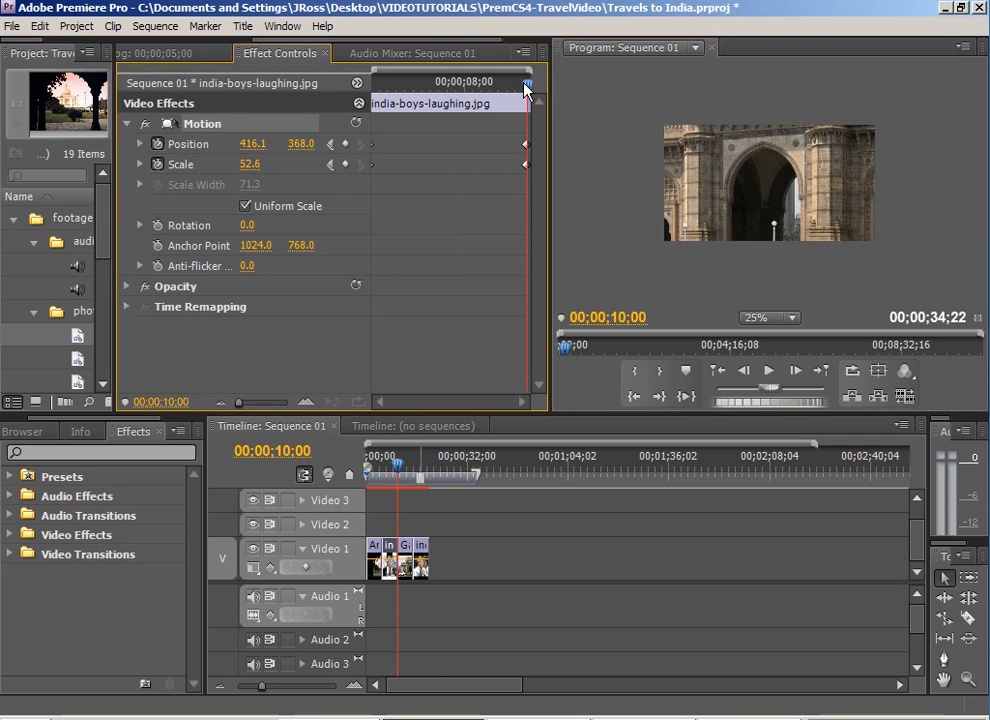
left_click_drag(398, 464, 374, 470)
key("space")
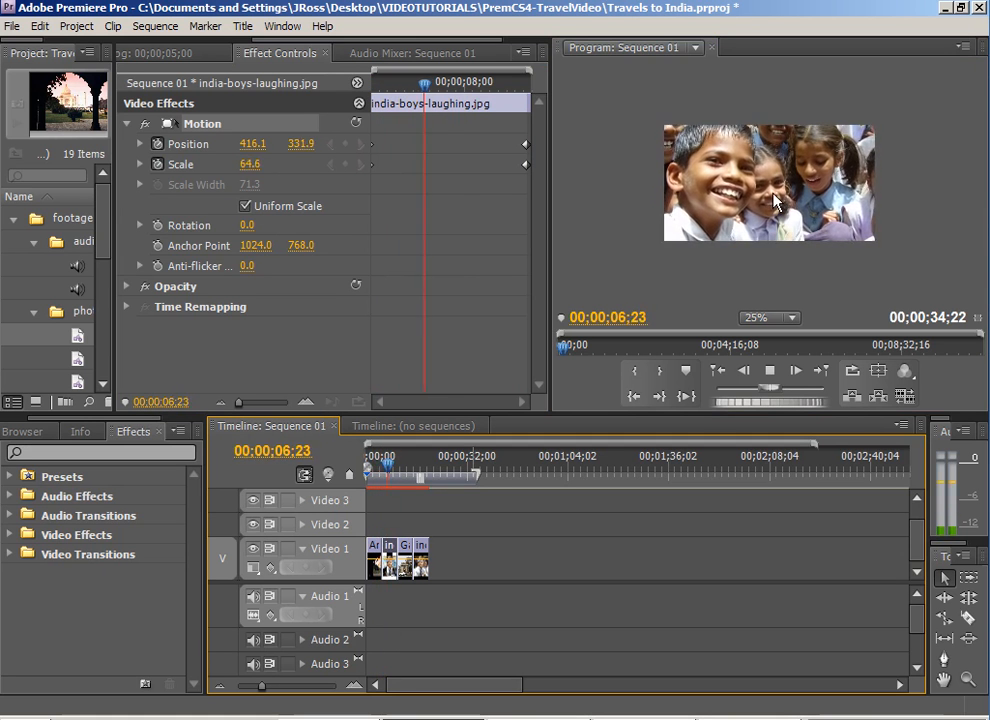
key("space")
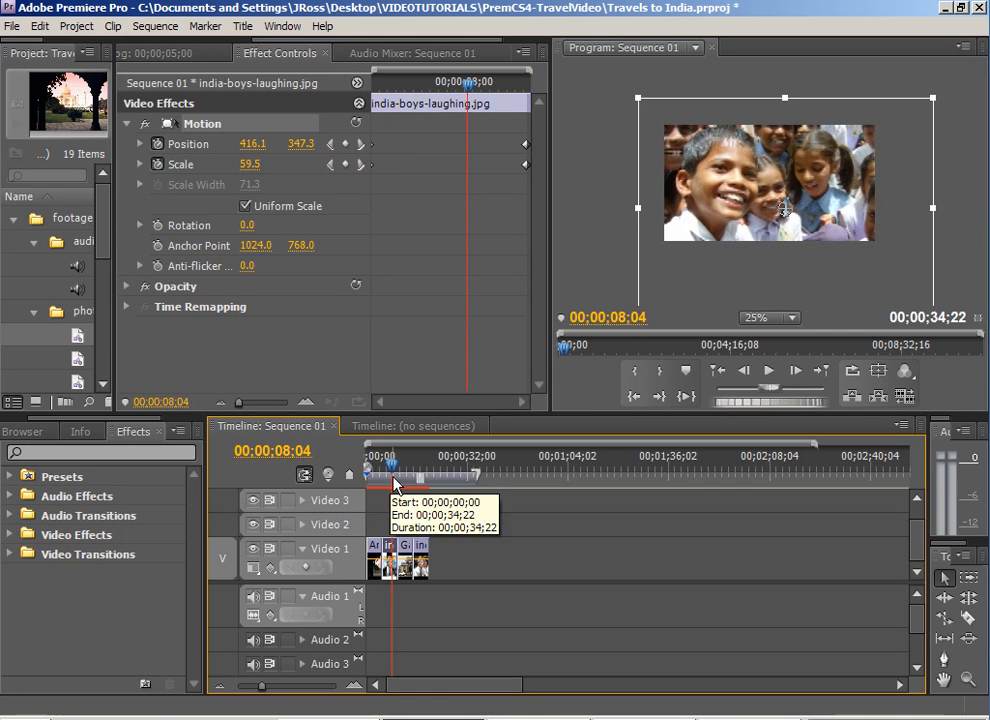
mouse_move(393, 464)
left_mouse_down()
mouse_move(384, 472)
mouse_move(388, 457)
left_mouse_up()
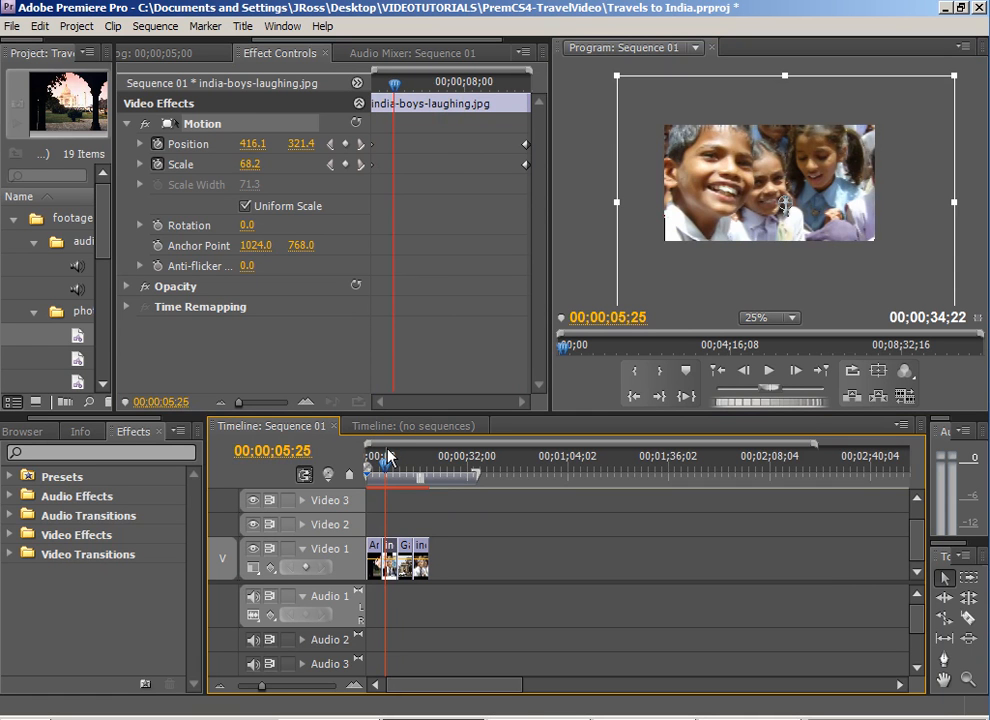
Apply a Cross Dissolve centered on the cut between the Taj Mahal clip and the first india-boys-laughing.jpg clip, and inspect the transition
left_click(10, 554)
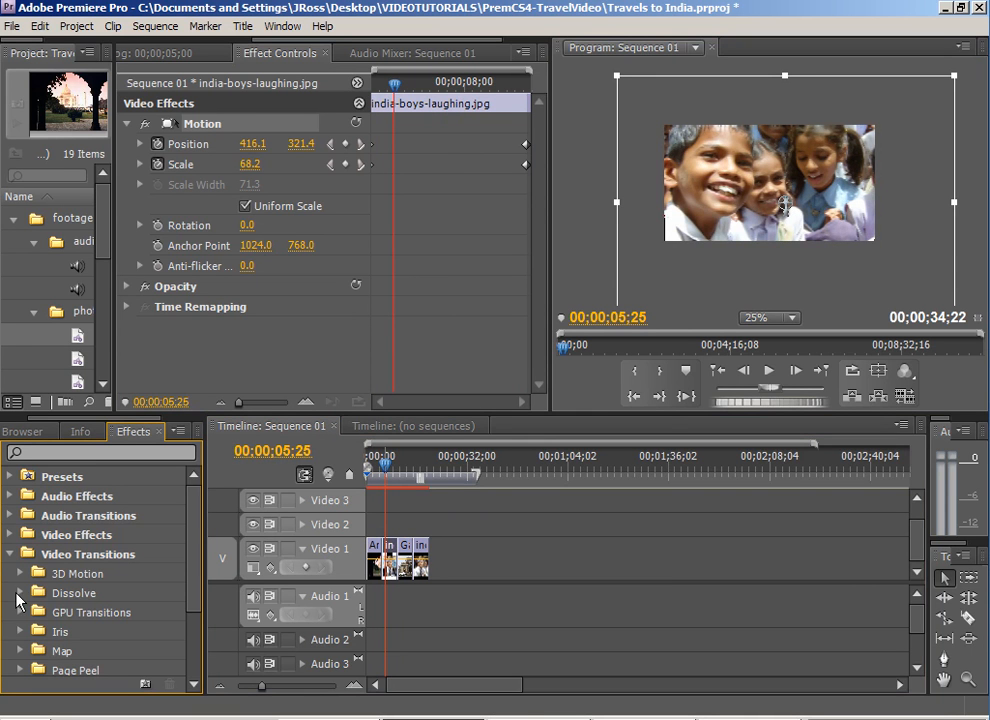
left_click(20, 591)
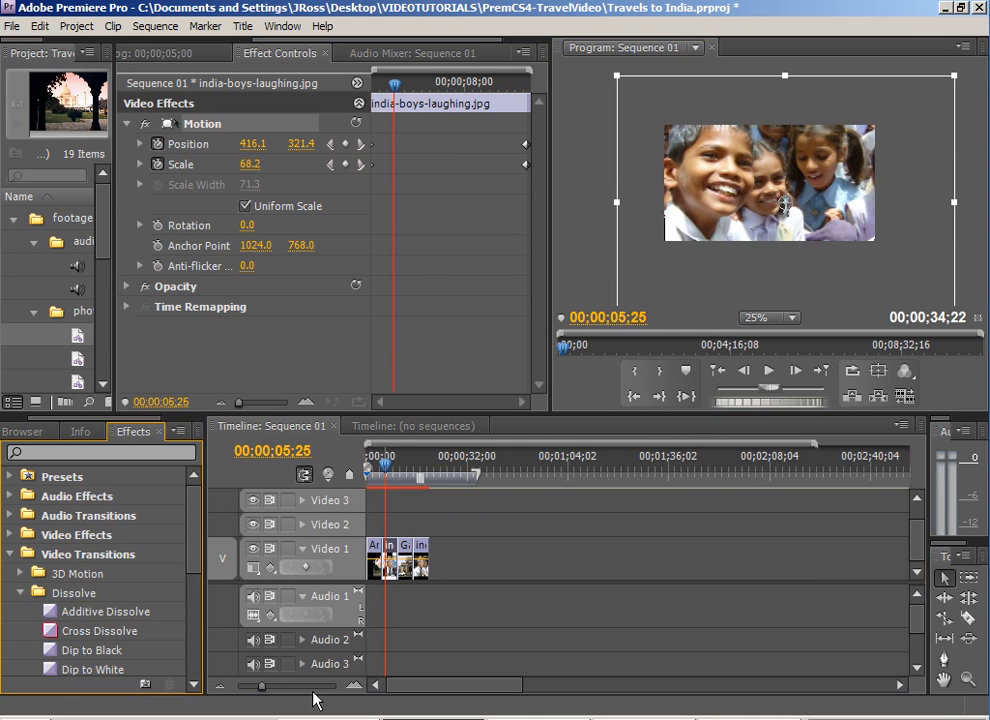
left_click(352, 686)
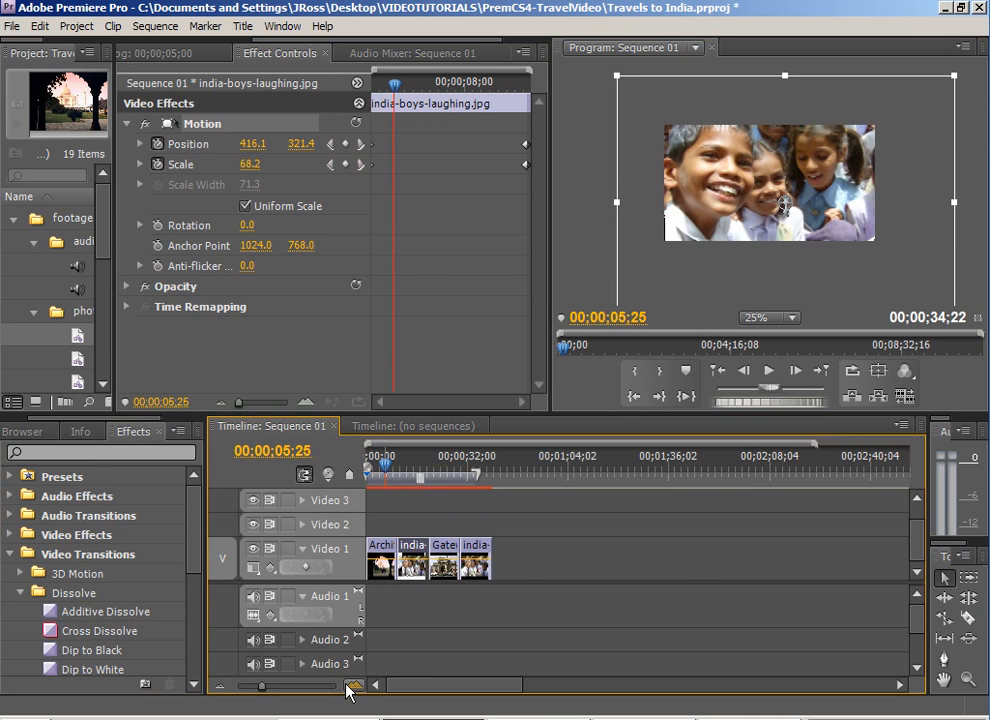
left_click(352, 686)
left_click(352, 686)
left_click_drag(634, 464, 600, 464)
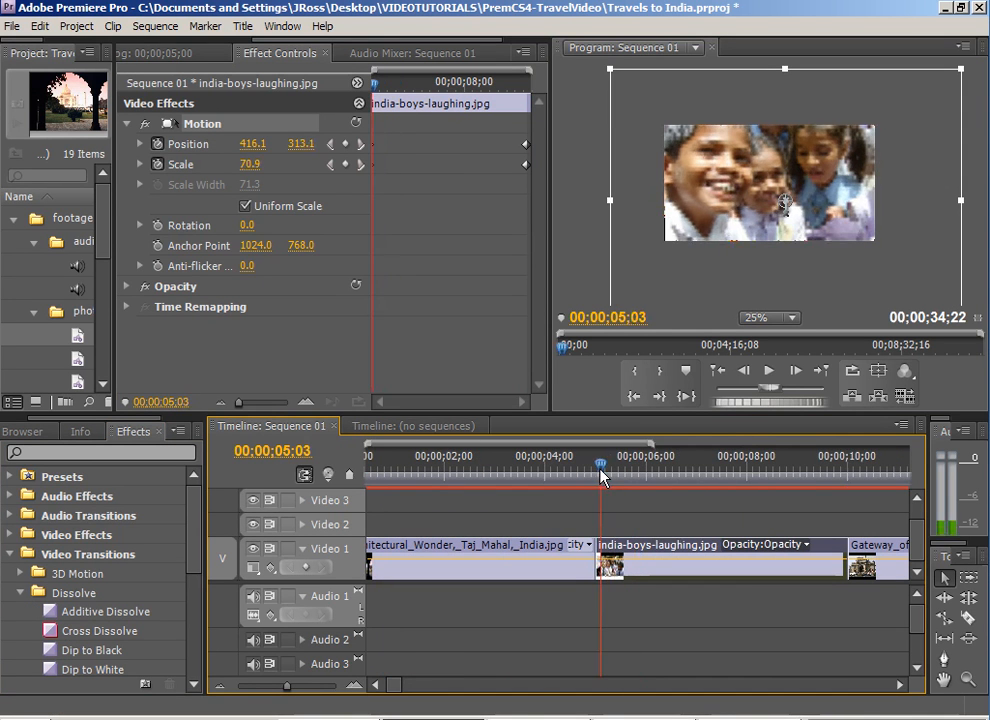
left_click(218, 686)
mouse_move(494, 464)
left_mouse_down()
mouse_move(473, 464)
mouse_move(504, 464)
mouse_move(487, 470)
left_mouse_up()
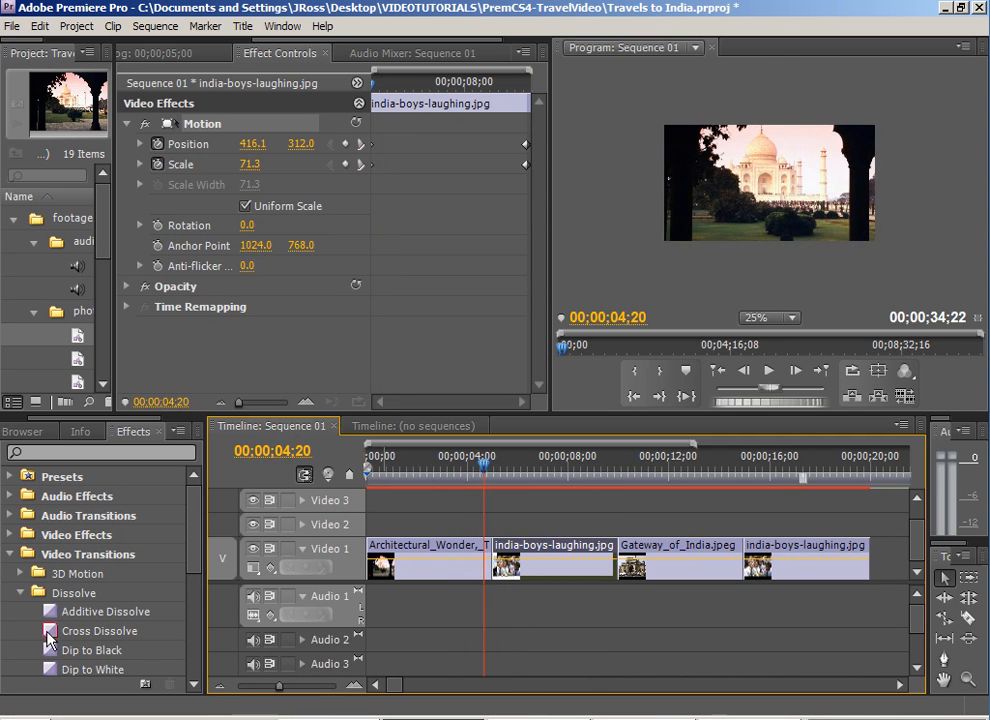
left_click_drag(50, 636, 481, 558)
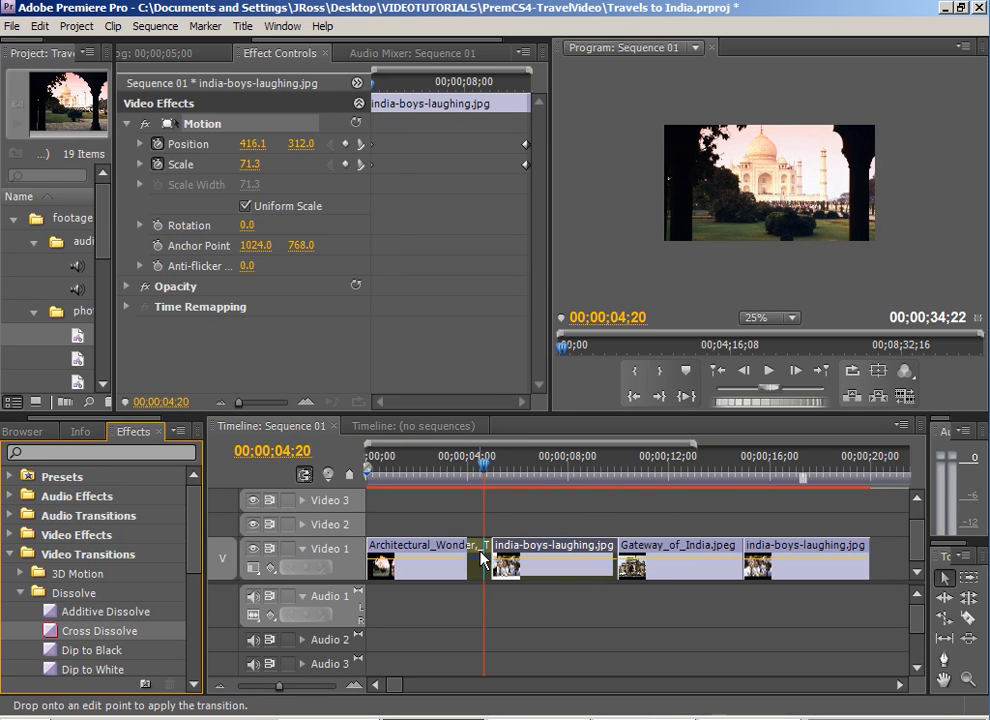
mouse_move(480, 552)
left_mouse_down()
mouse_move(508, 556)
mouse_move(495, 557)
left_mouse_up()
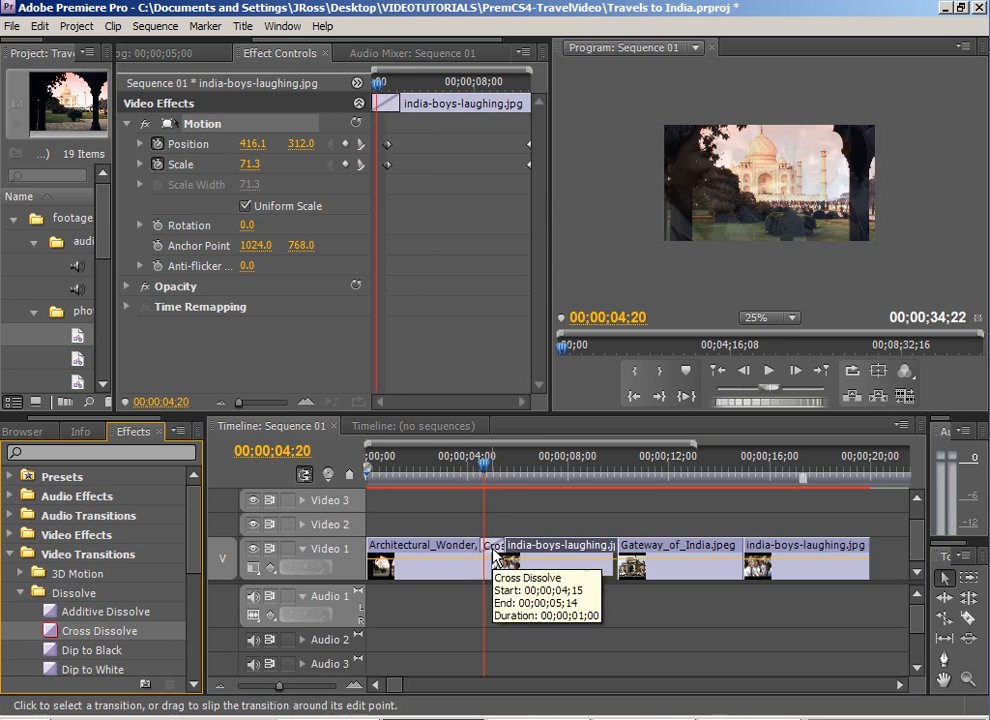
left_click(494, 556)
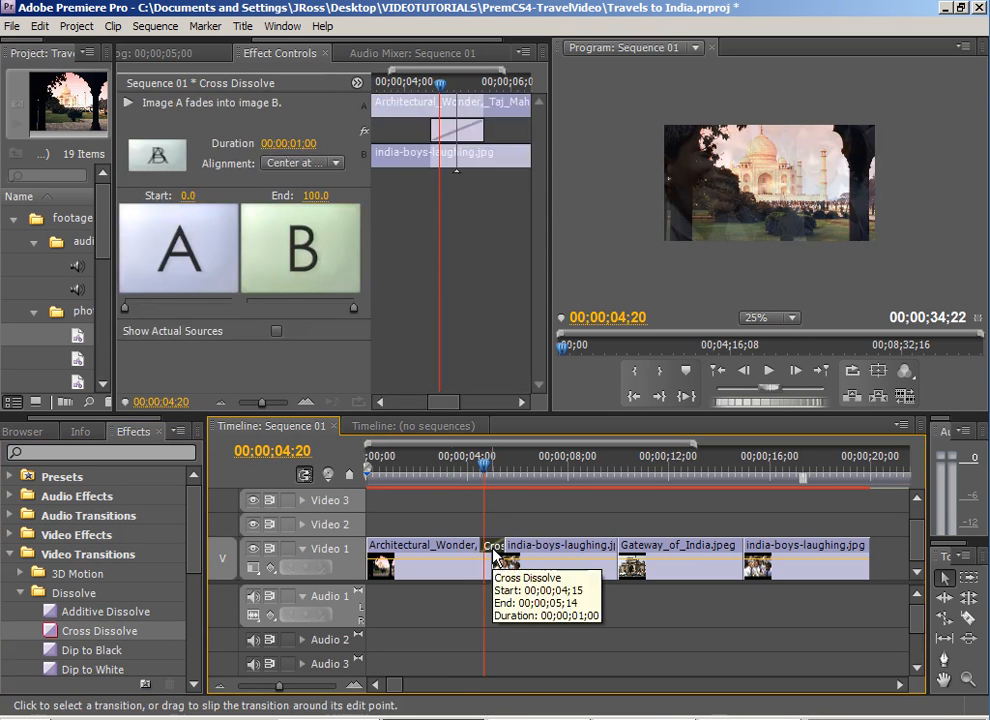
mouse_move(442, 88)
left_mouse_down()
mouse_move(392, 96)
mouse_move(482, 88)
mouse_move(452, 100)
left_mouse_up()
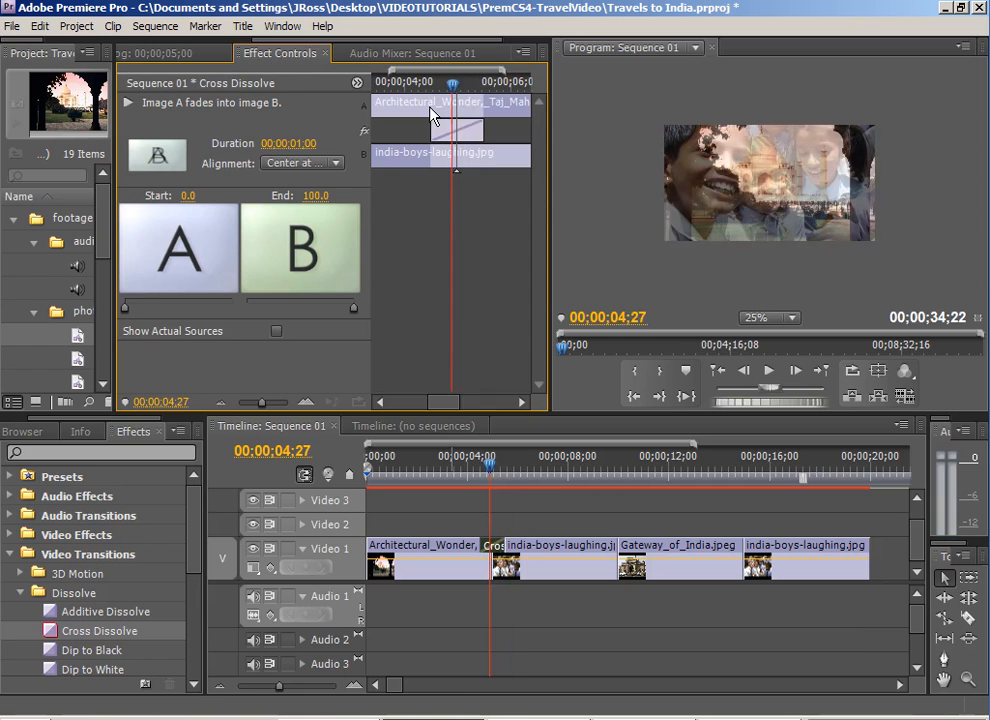
Move the Taj Mahal clip's ending Scale keyframe to the end of the Cross Dissolve so the zoom continues through the transition
left_click(453, 557)
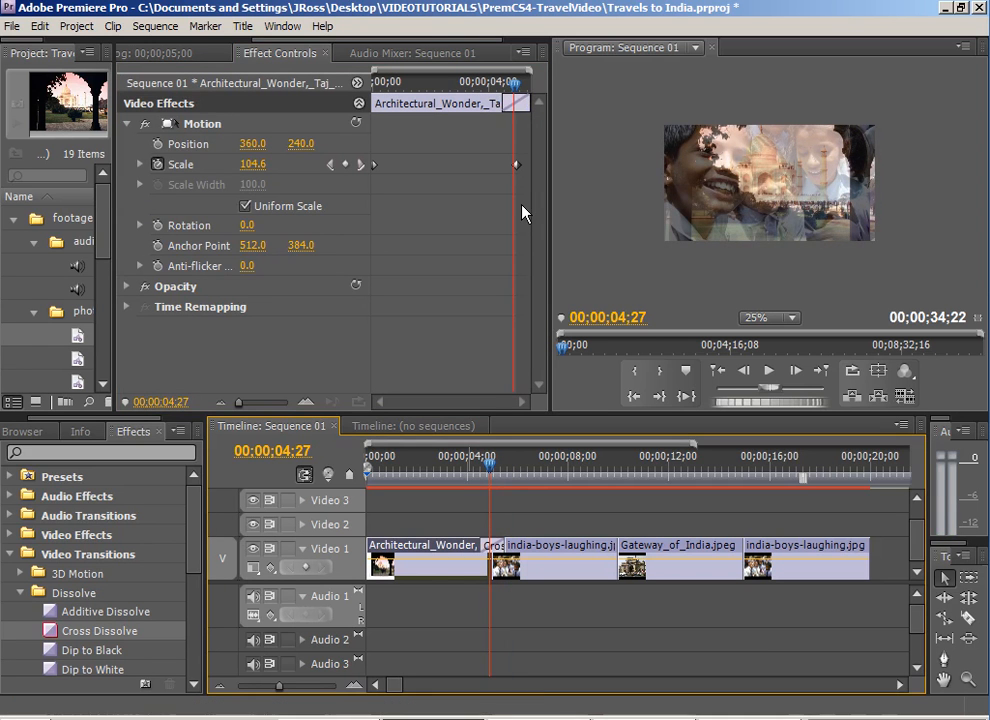
left_click(517, 105)
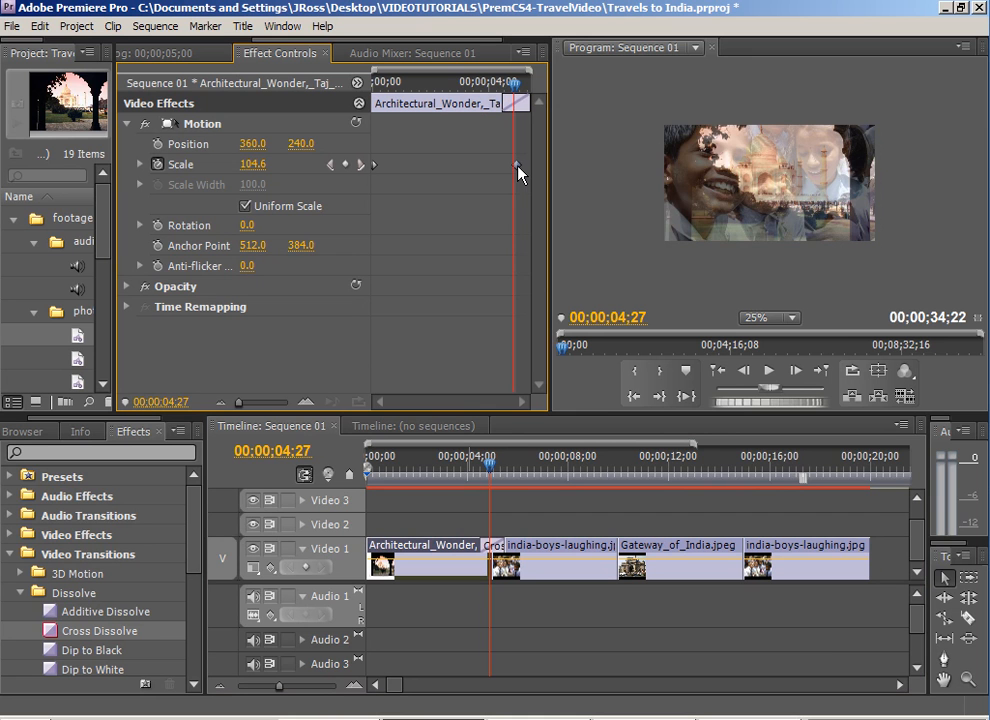
left_click_drag(513, 83, 531, 96)
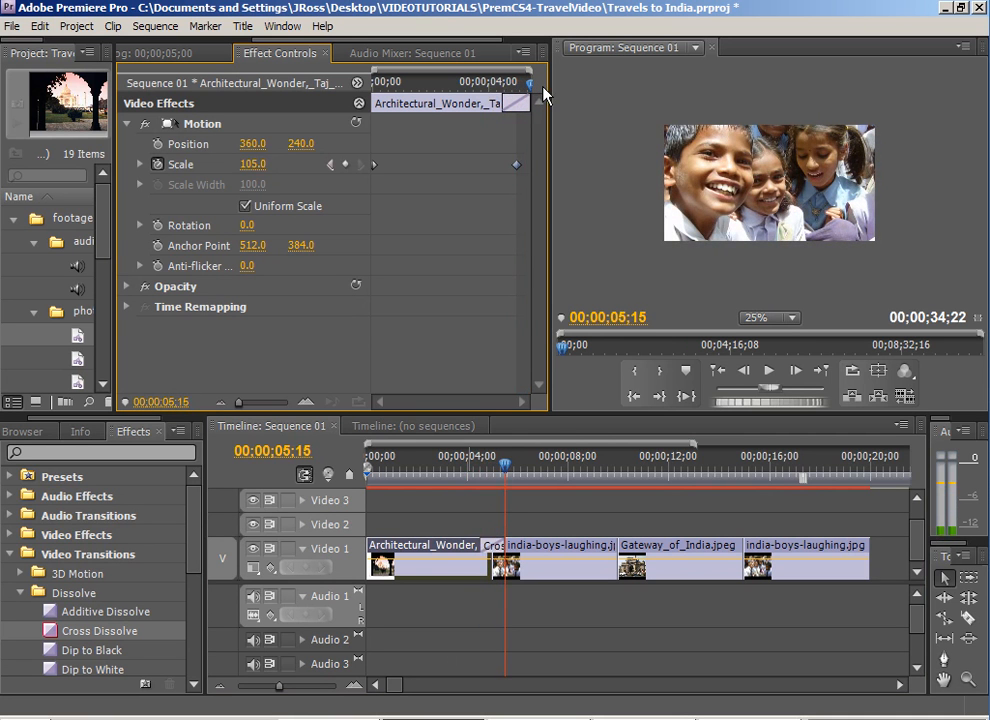
left_click(514, 88)
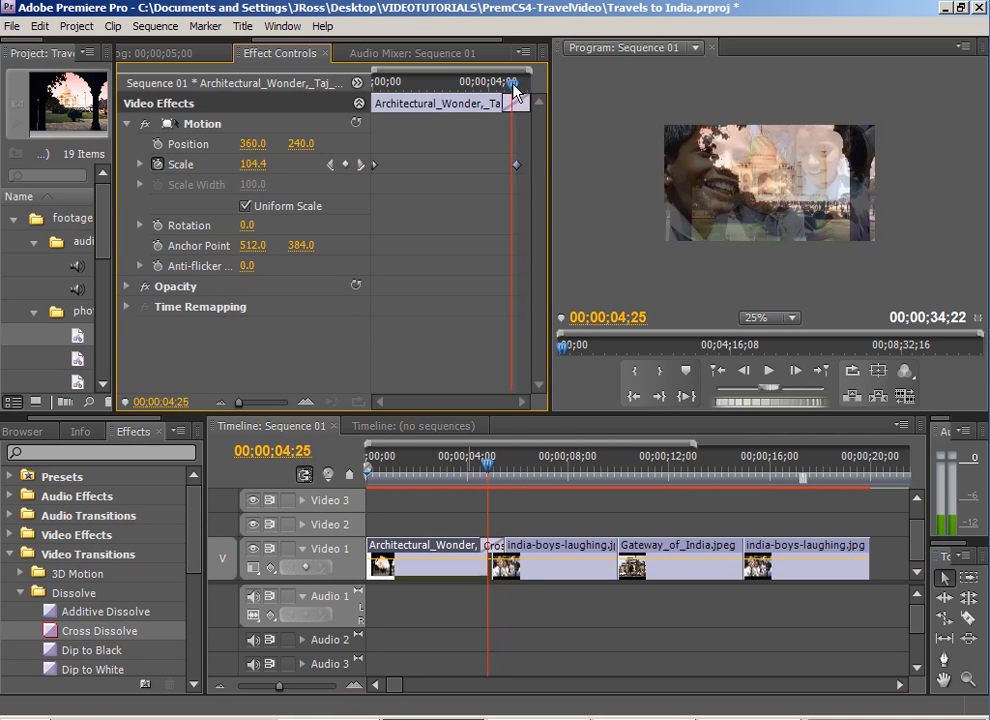
key("Left")
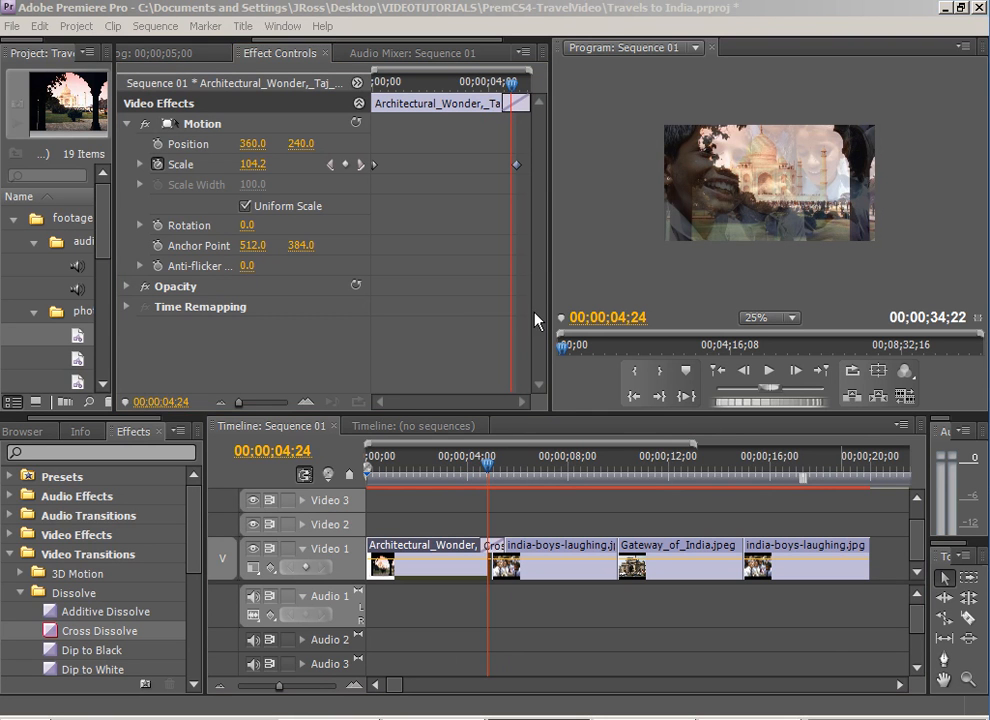
left_click(517, 166)
left_click_drag(517, 166, 529, 165)
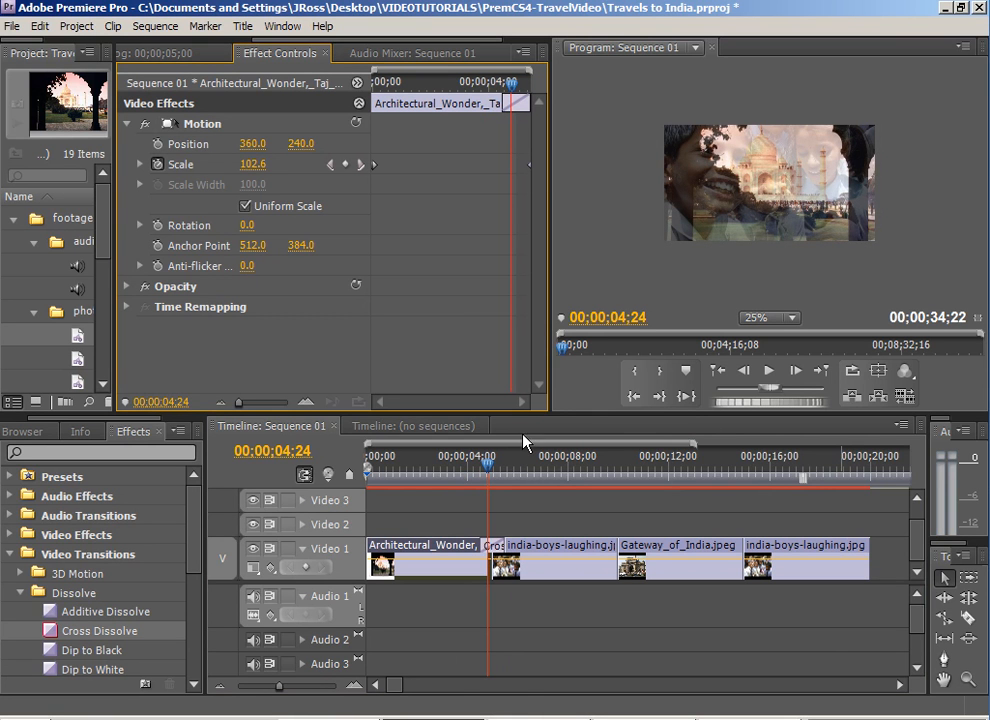
Move the first india-boys-laughing.jpg clip's starting Position and Scale keyframes together to the beginning of the Cross Dissolve
left_click(540, 553)
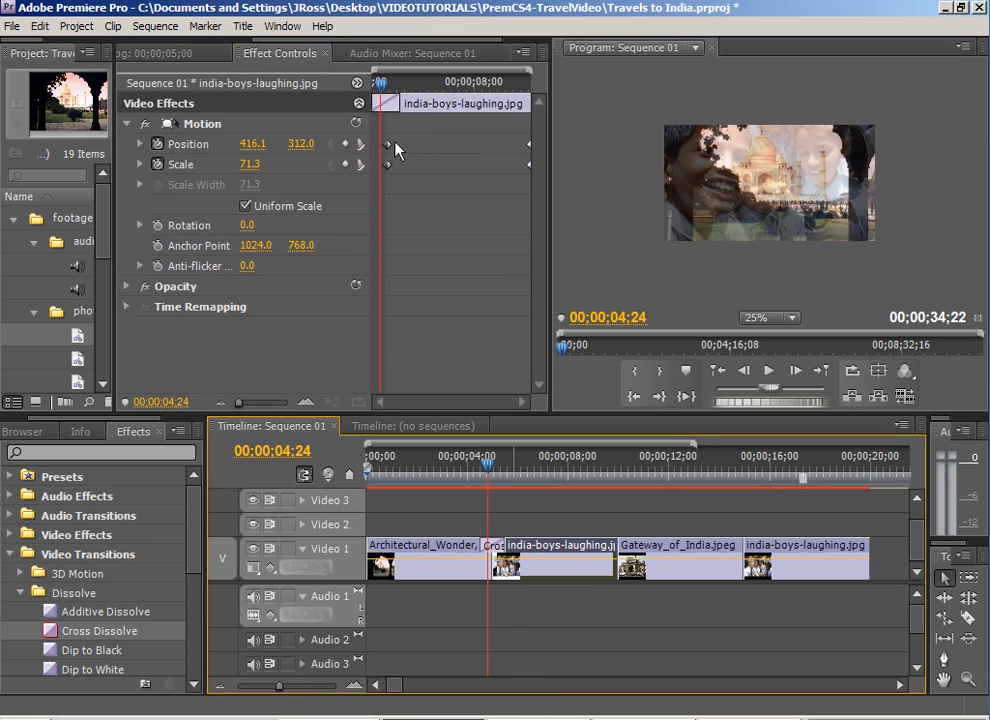
left_click_drag(394, 141, 379, 190)
left_click_drag(407, 134, 361, 140)
Scrub the start of the dissolve and play from 00;00;03;11 to review the motion across the transition
left_click_drag(380, 83, 373, 83)
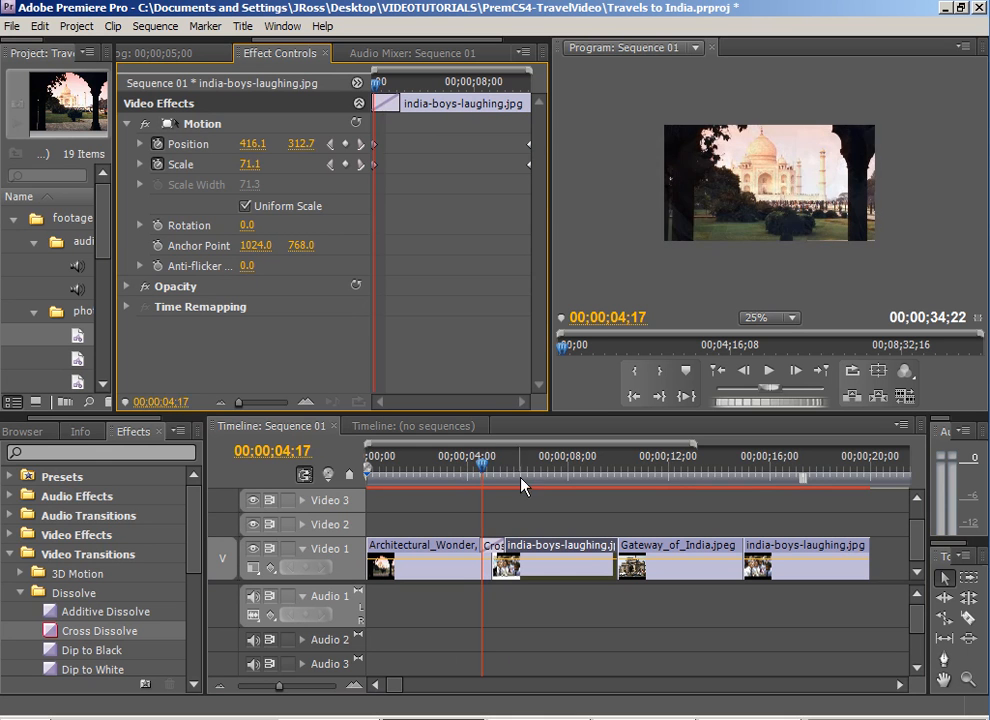
left_click_drag(480, 470, 453, 470)
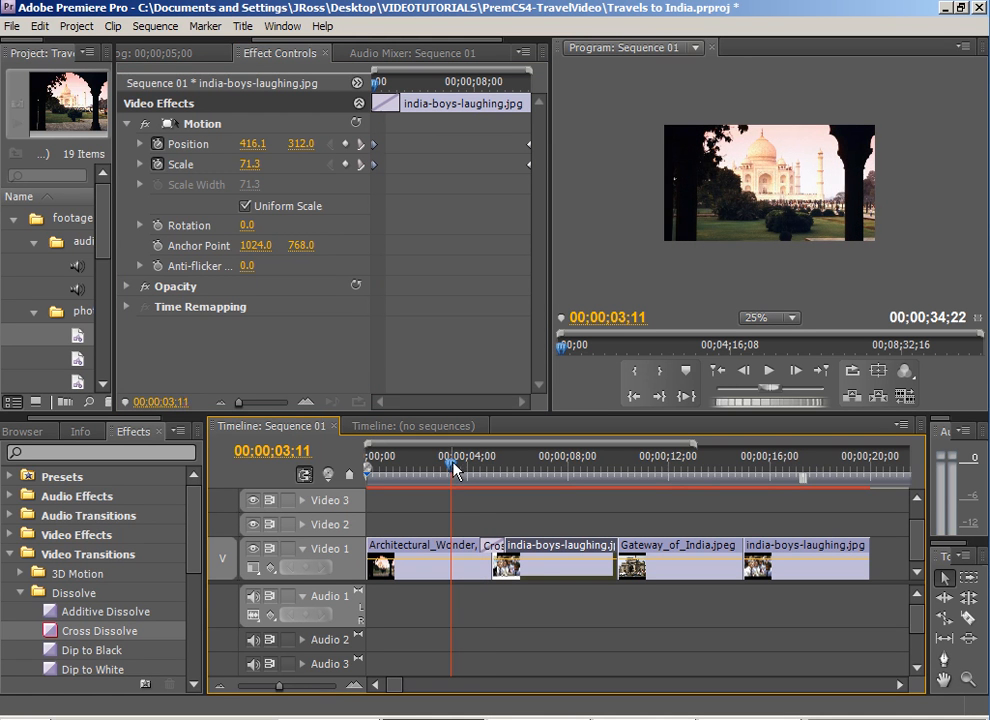
key("space")
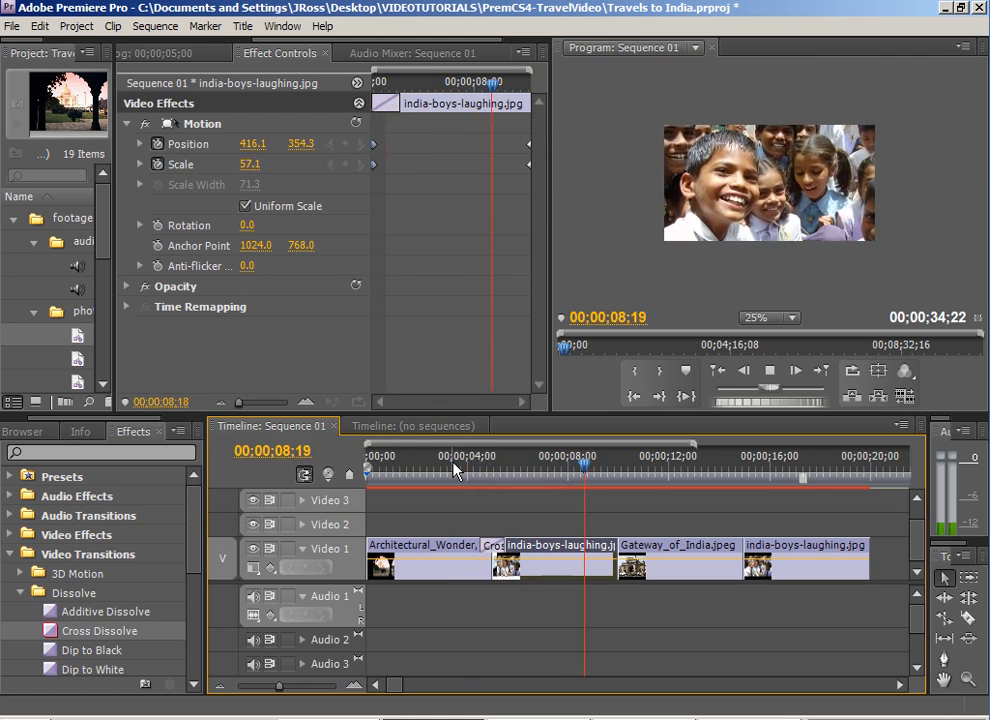
key("space")
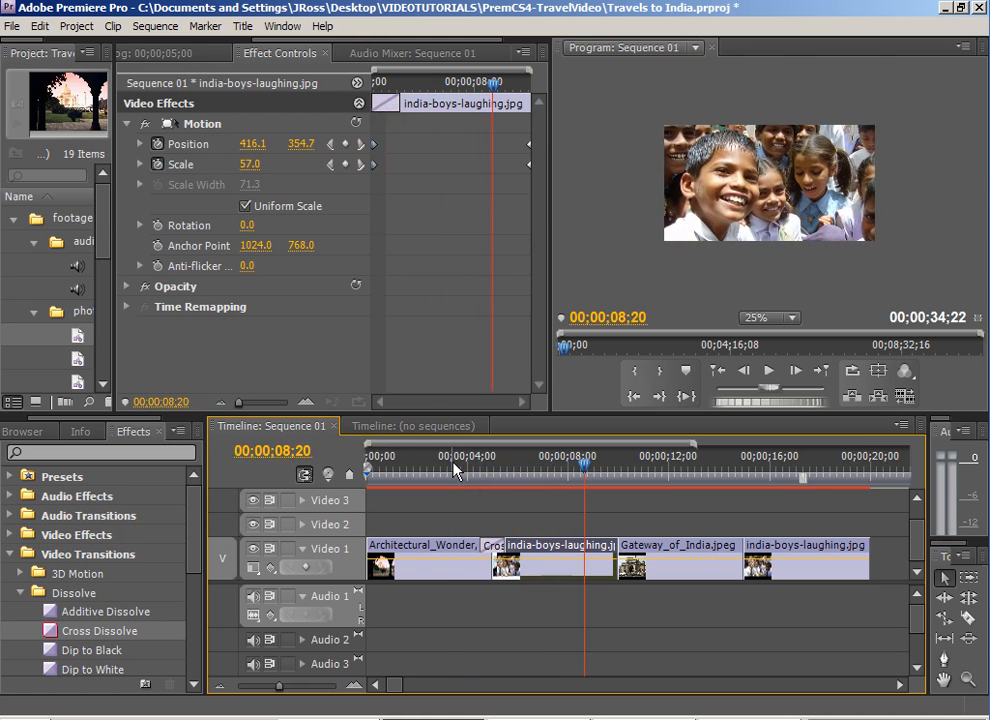